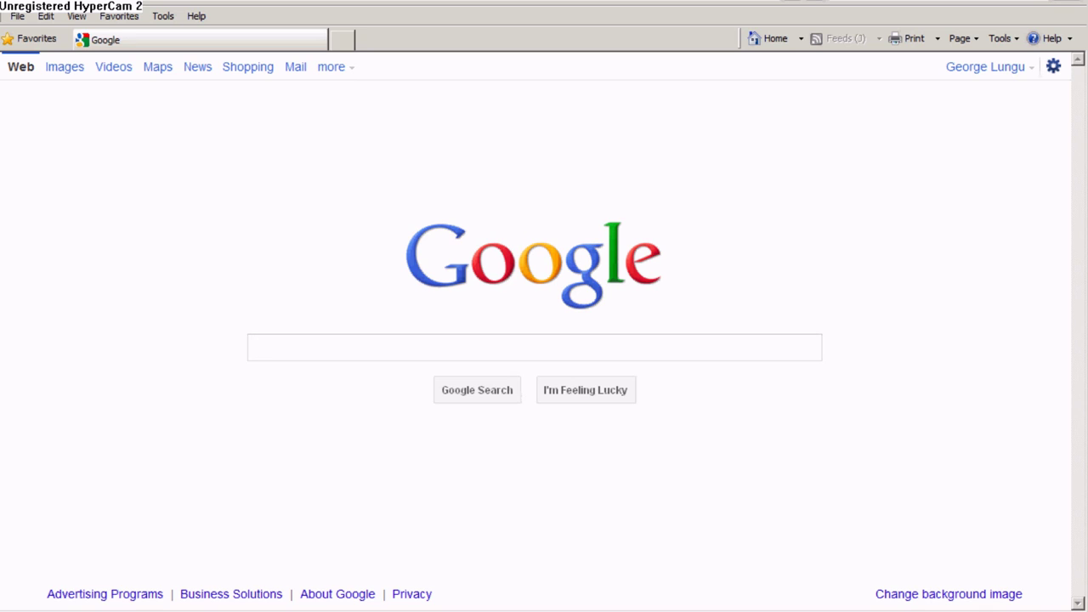
- Go to the Excel Unusual blog from the Favorites bookmarks list
click(119, 16)
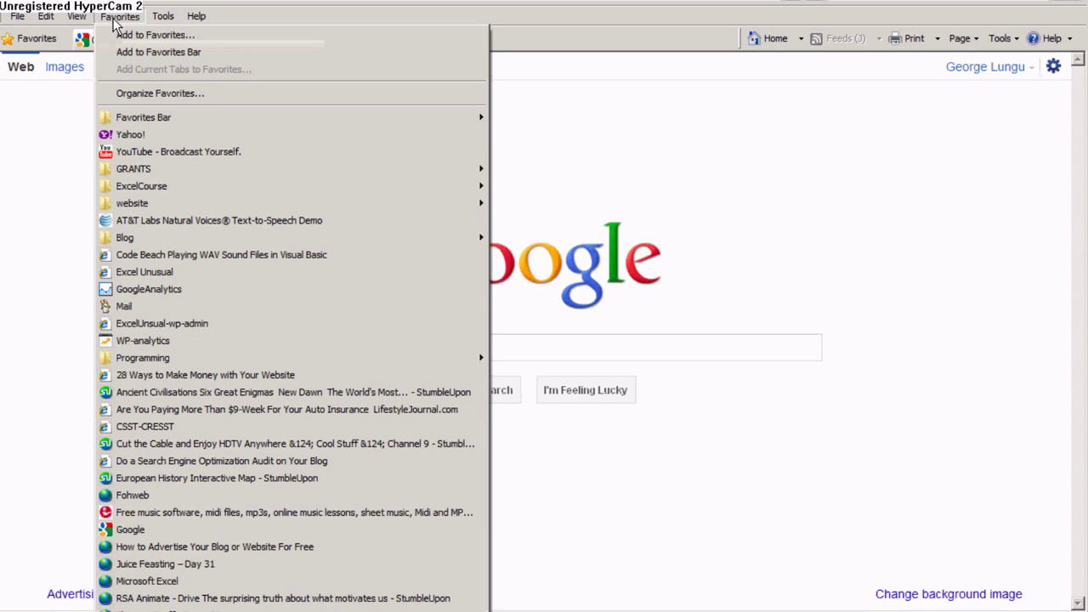
click(141, 272)
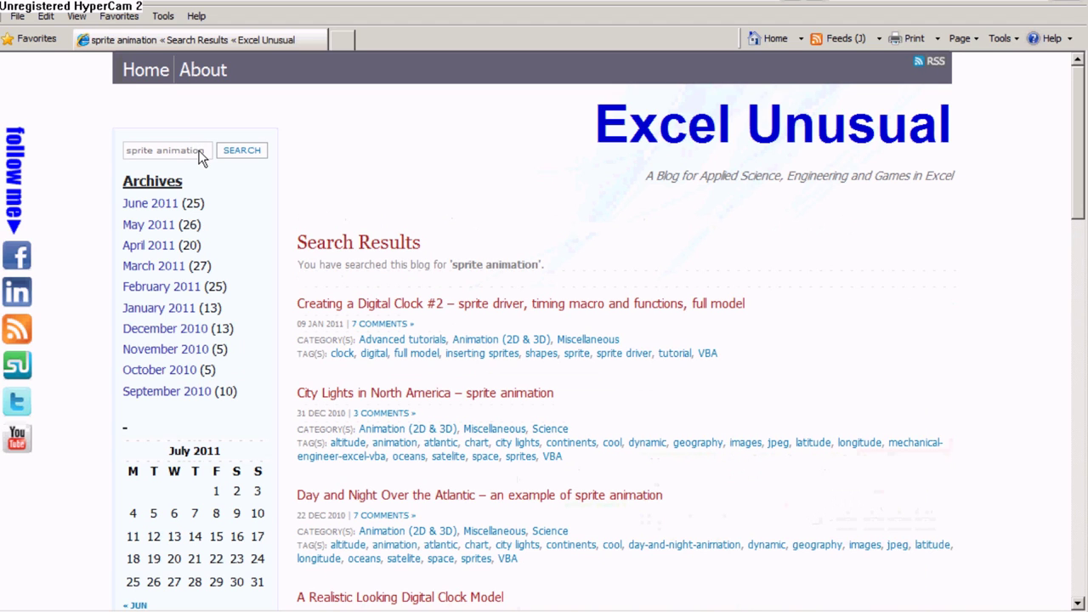
- Scroll through the blog's 'sprite animation' search results
scroll(667, 306, down, 1)
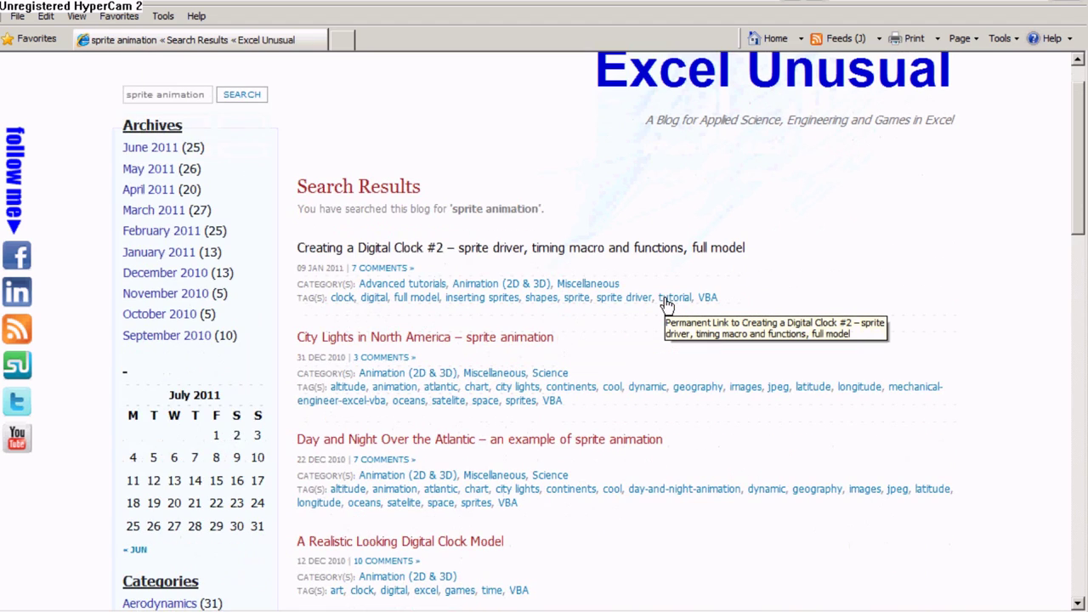
- Open the 'City Lights in North America' post and download CityLightsNorthAmerica.xls to open directly
click(422, 338)
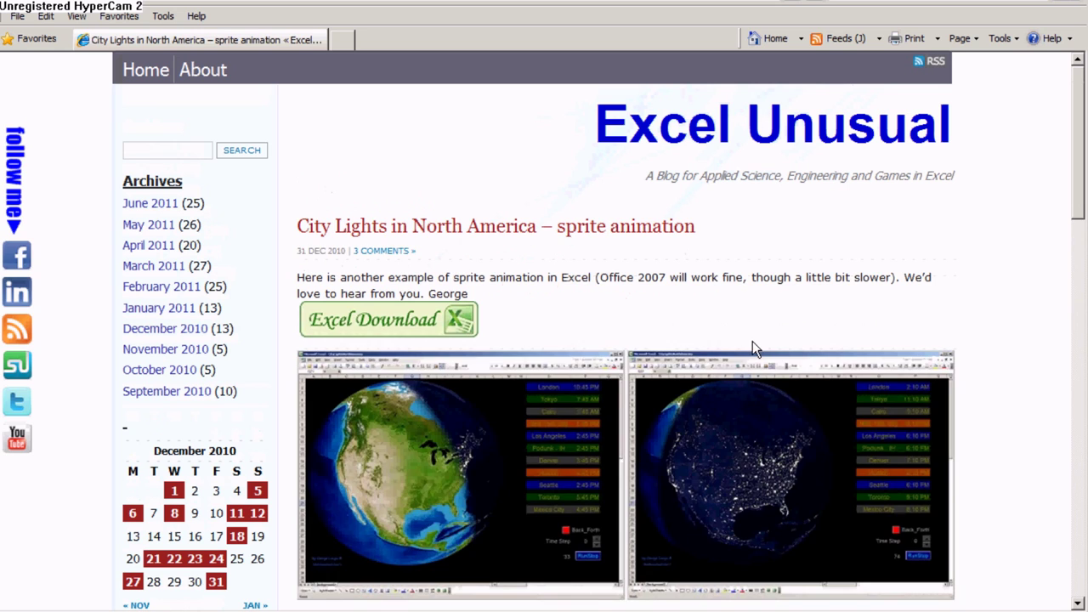
scroll(752, 348, down, 1)
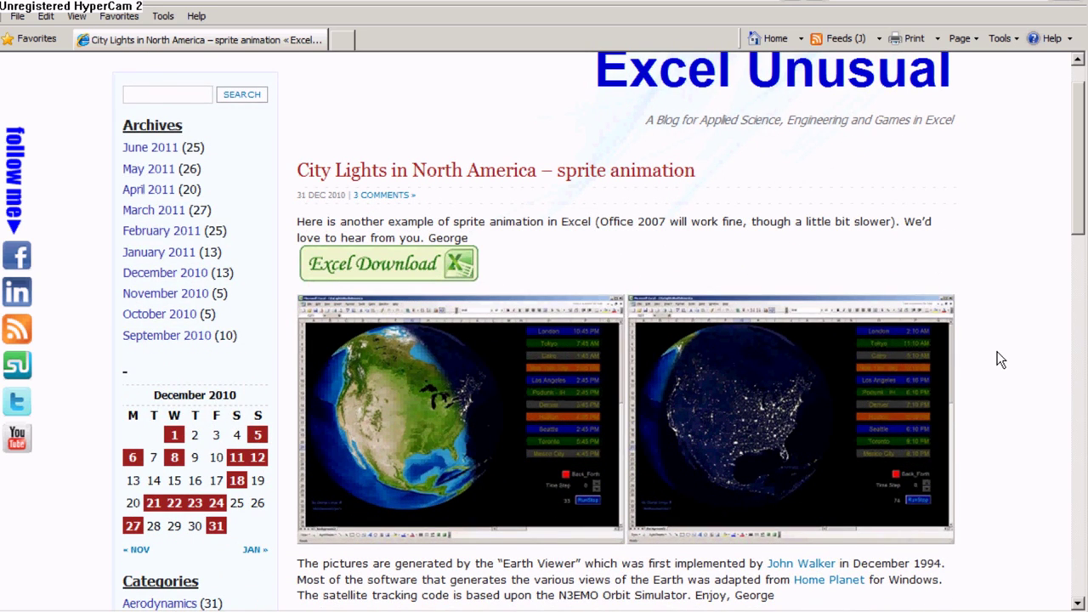
scroll(1000, 358, down, 1)
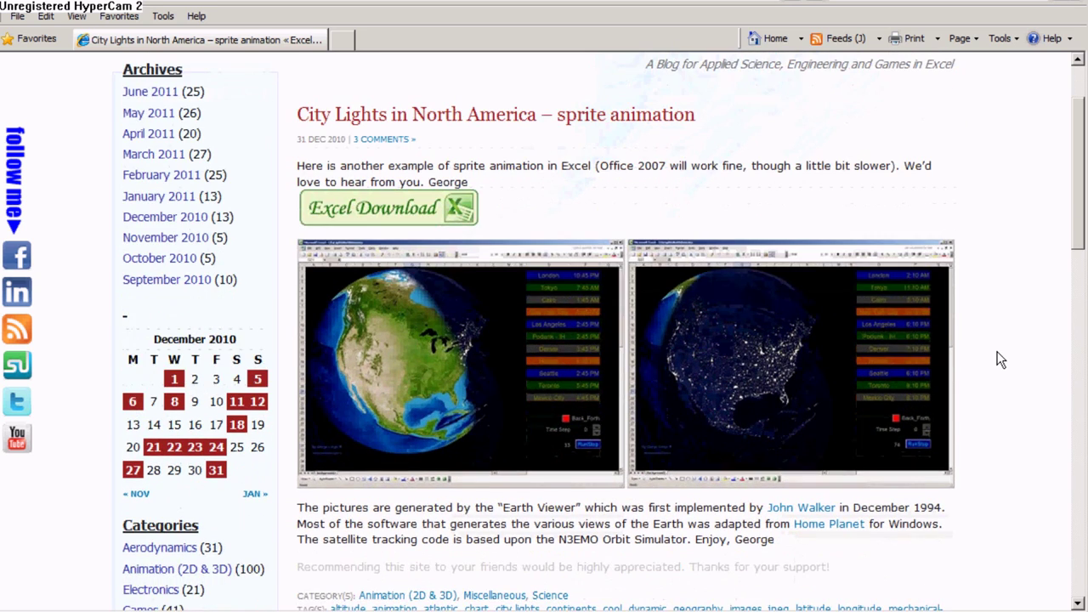
click(366, 217)
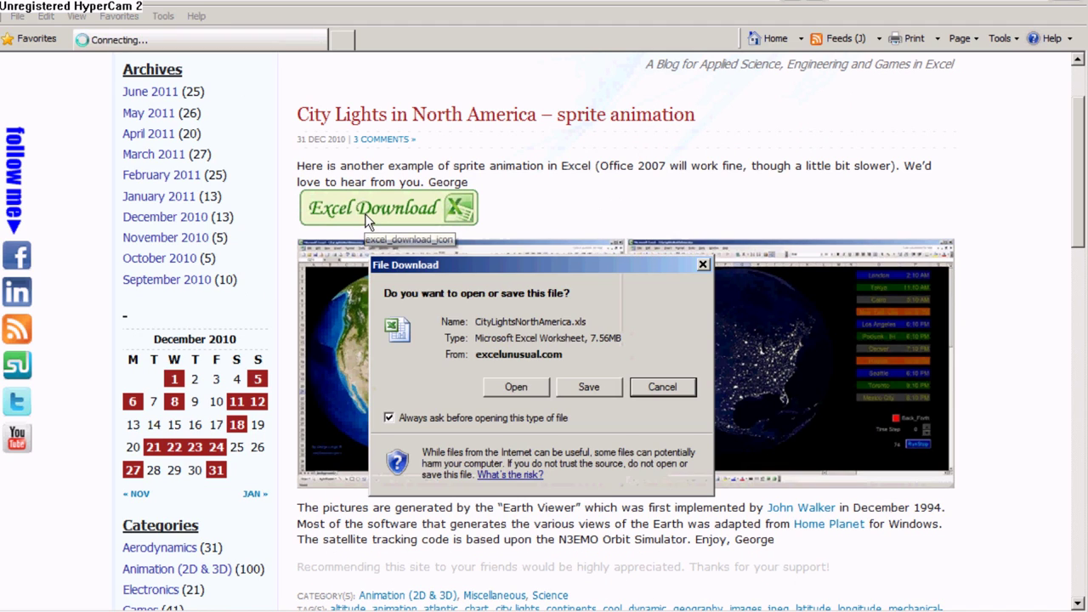
click(528, 386)
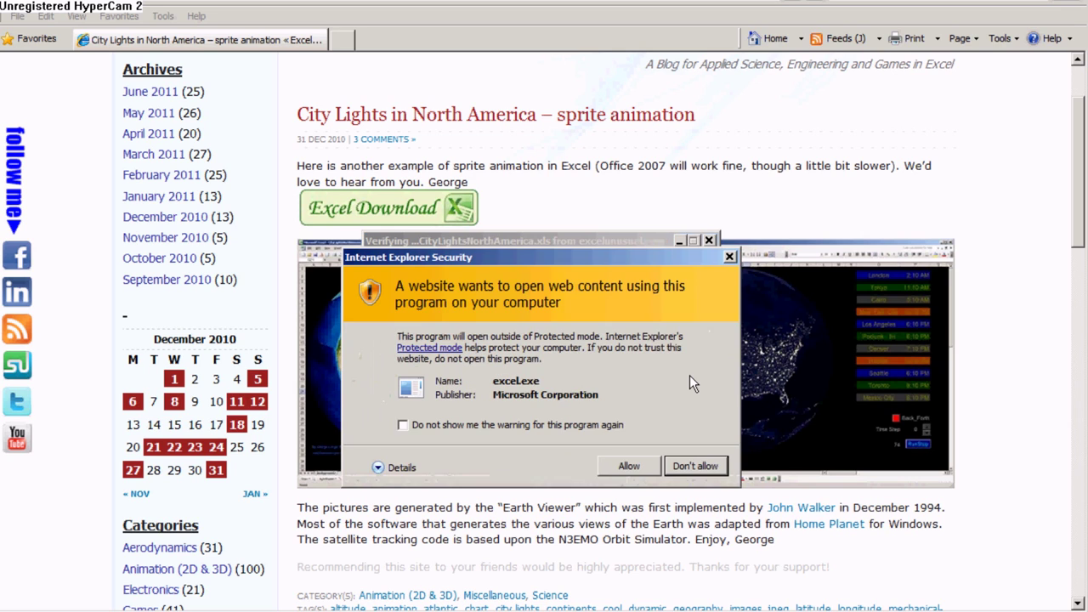
- Allow Excel to open the downloaded CityLightsNorthAmerica.xls workbook
click(626, 461)
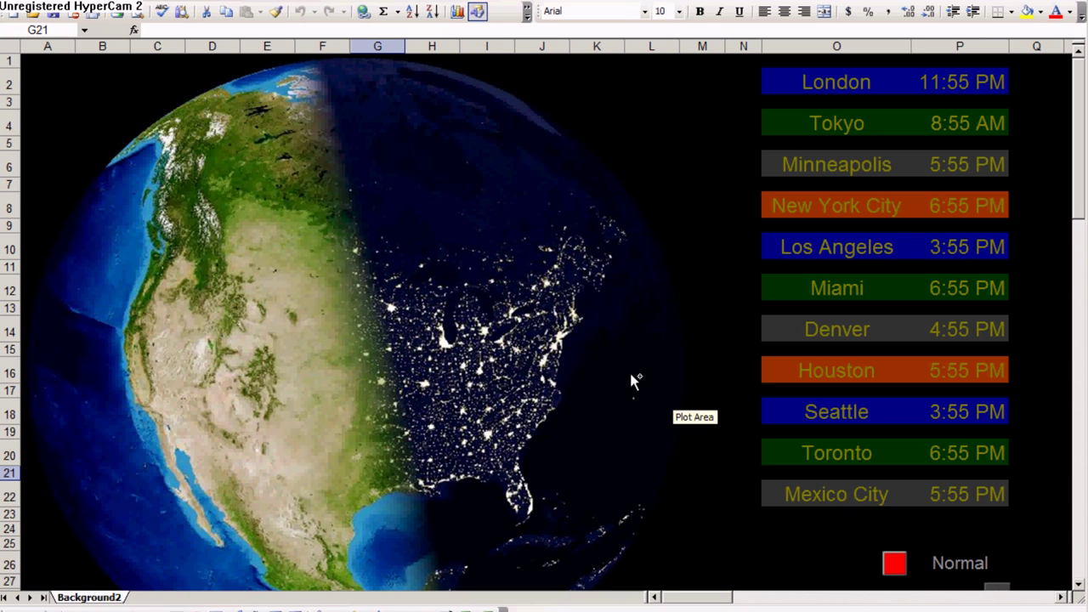
- Zoom out and switch the animation mode to Back_Forth, then back to Normal
scroll(628, 374, down, 1)
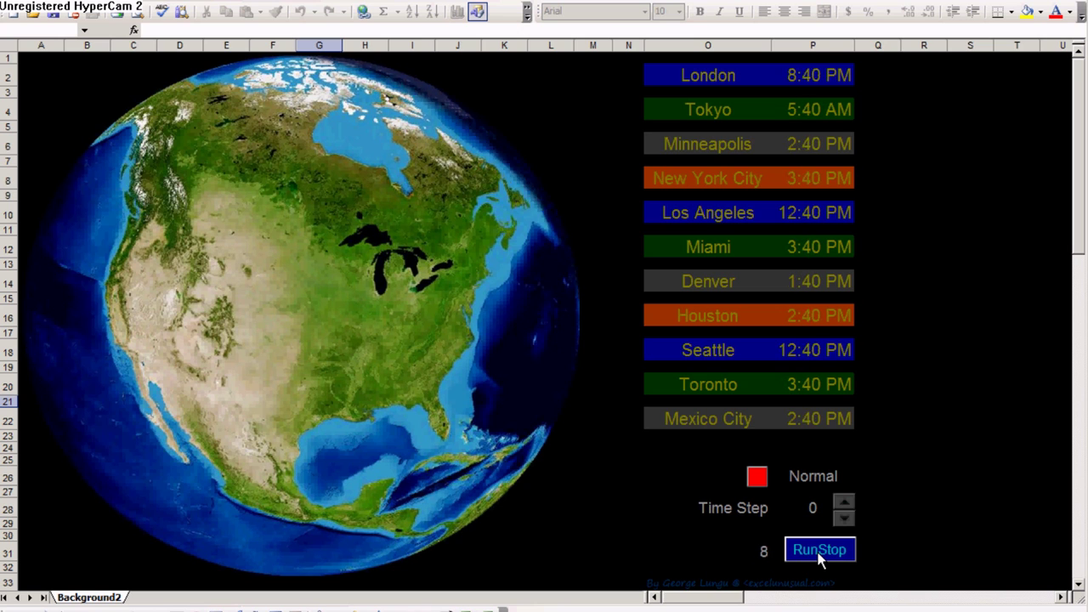
click(757, 478)
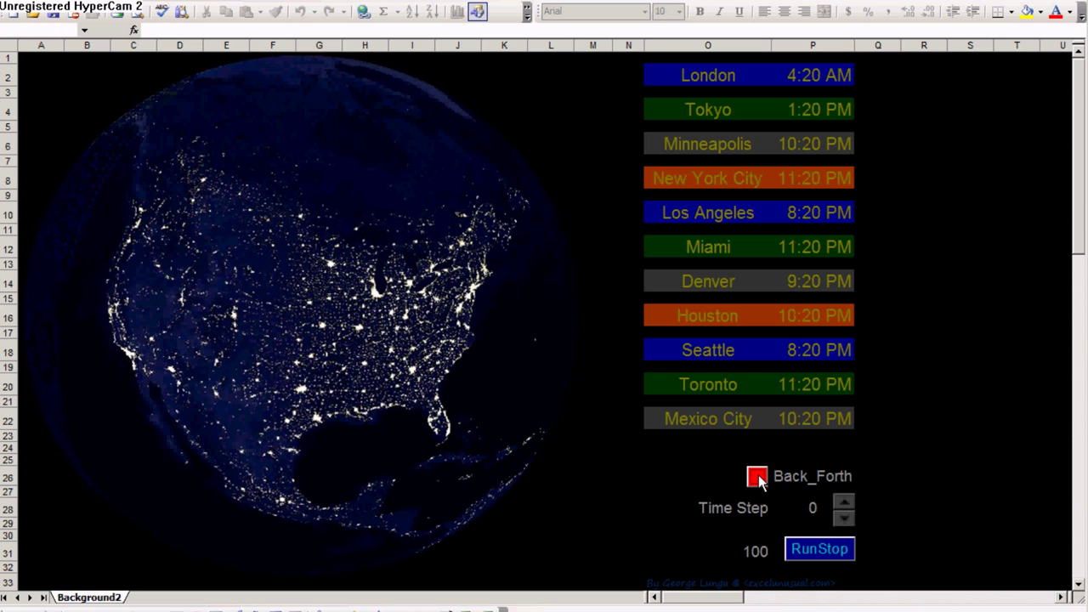
click(757, 478)
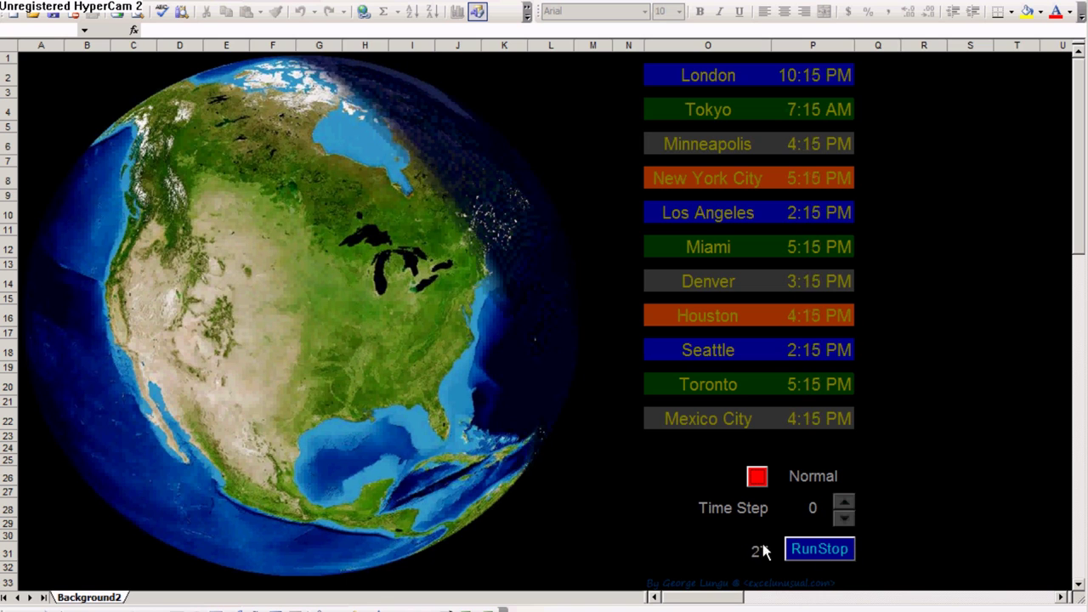
- Stop the day-night animation at frame 51 and select cells R8:S10
click(820, 550)
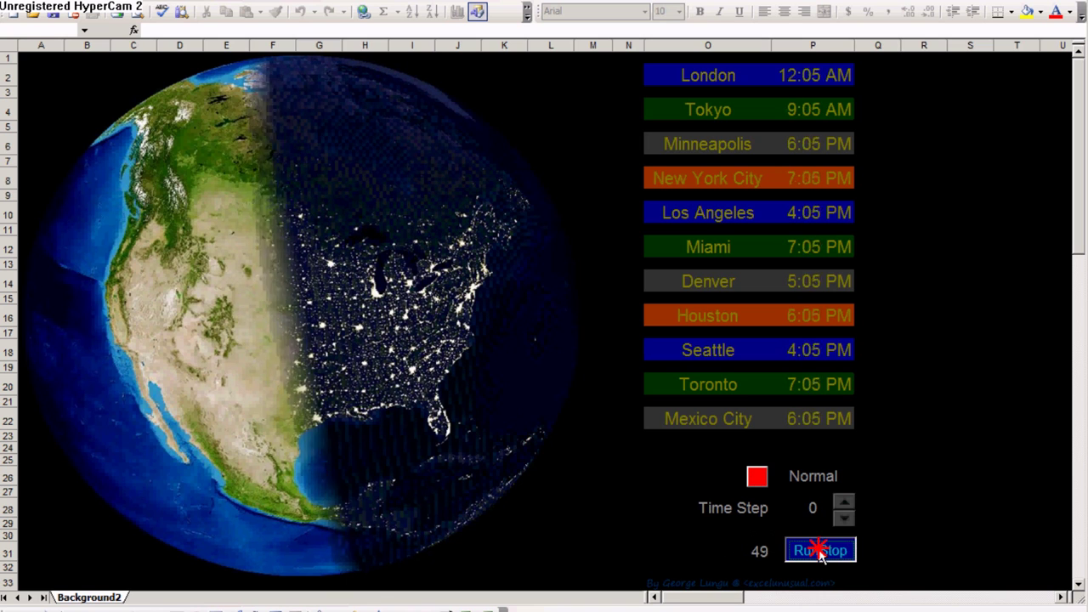
click(965, 267)
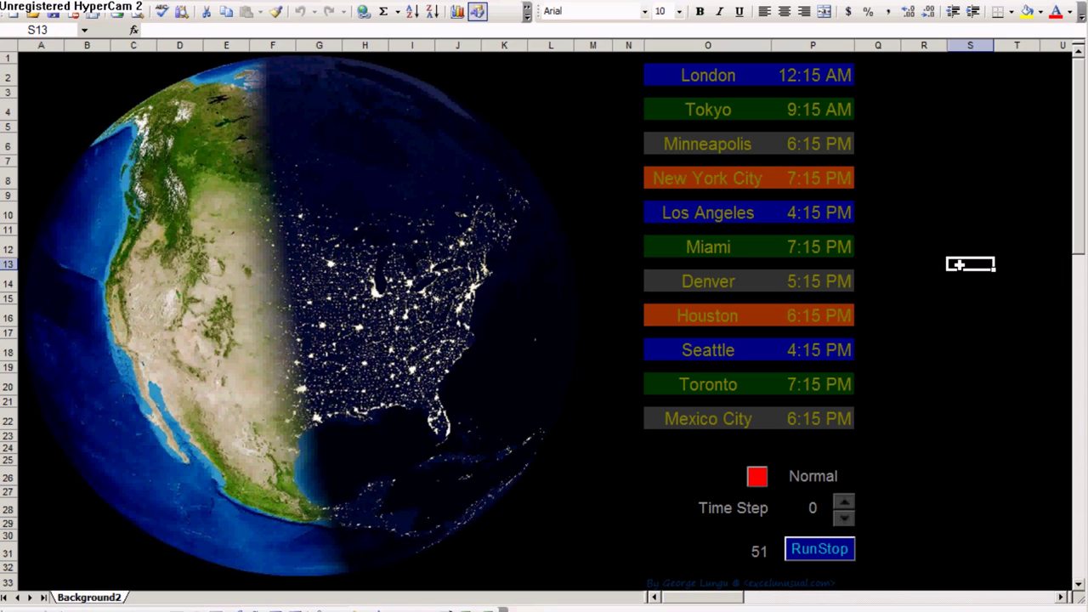
drag(924, 182, 953, 232)
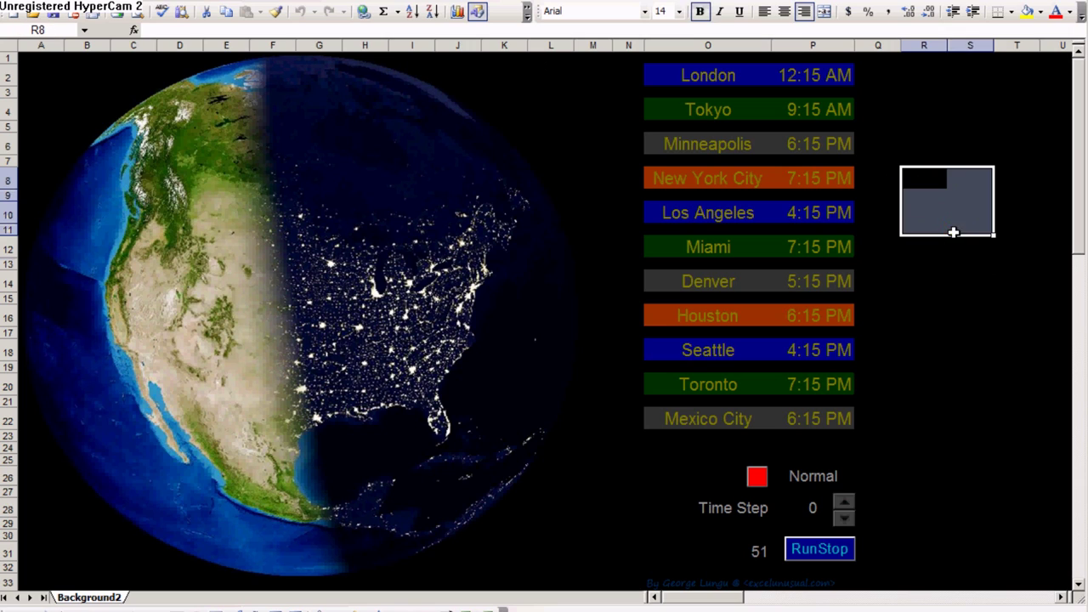
- Insert an empty smoothed-line XY scatter chart and move it to the lower right
click(457, 12)
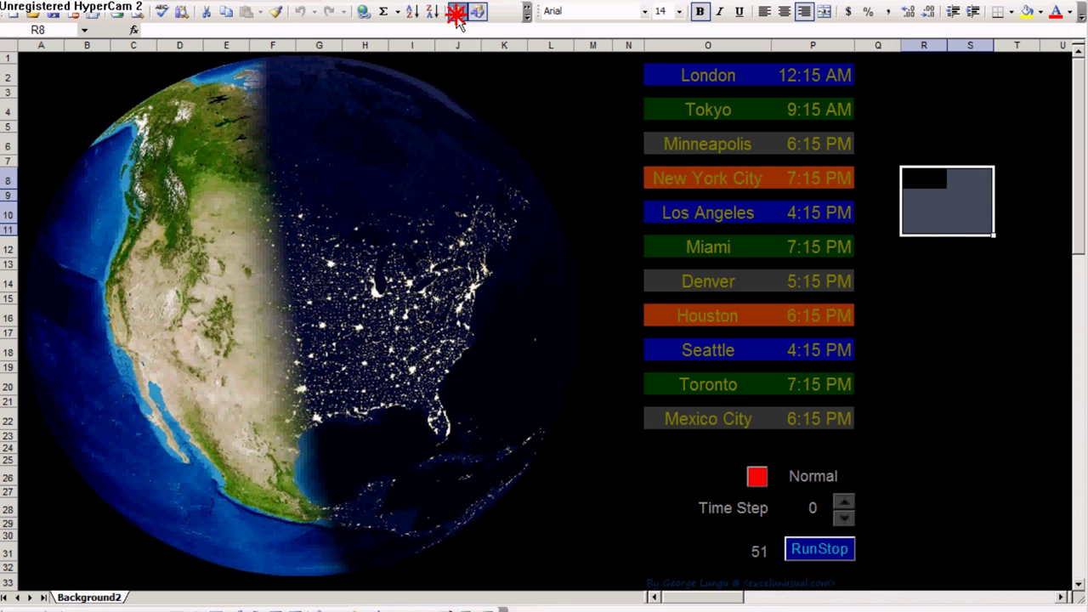
click(391, 332)
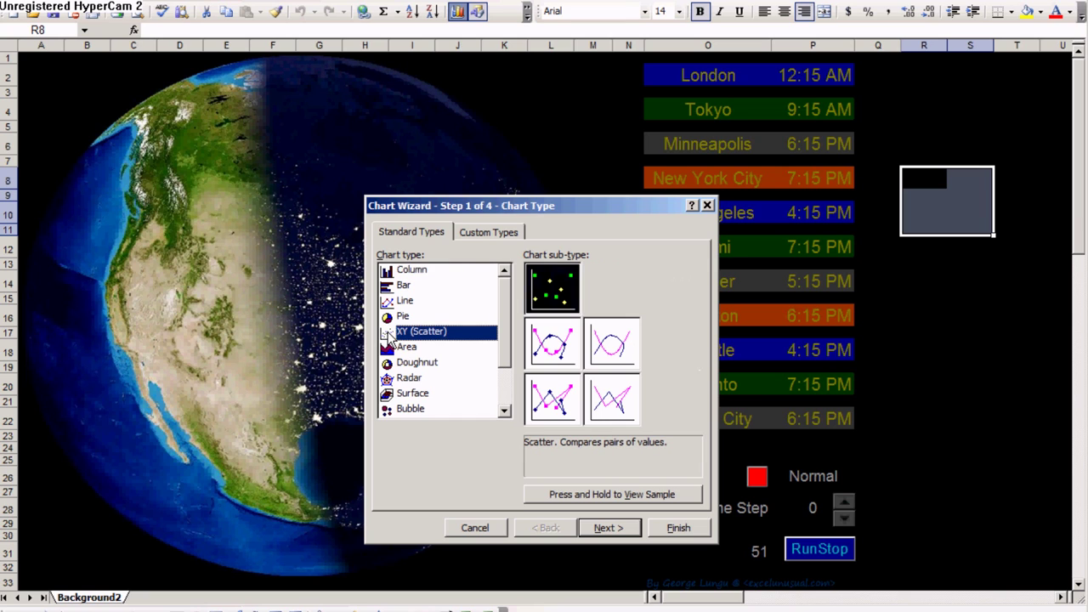
click(566, 362)
click(685, 528)
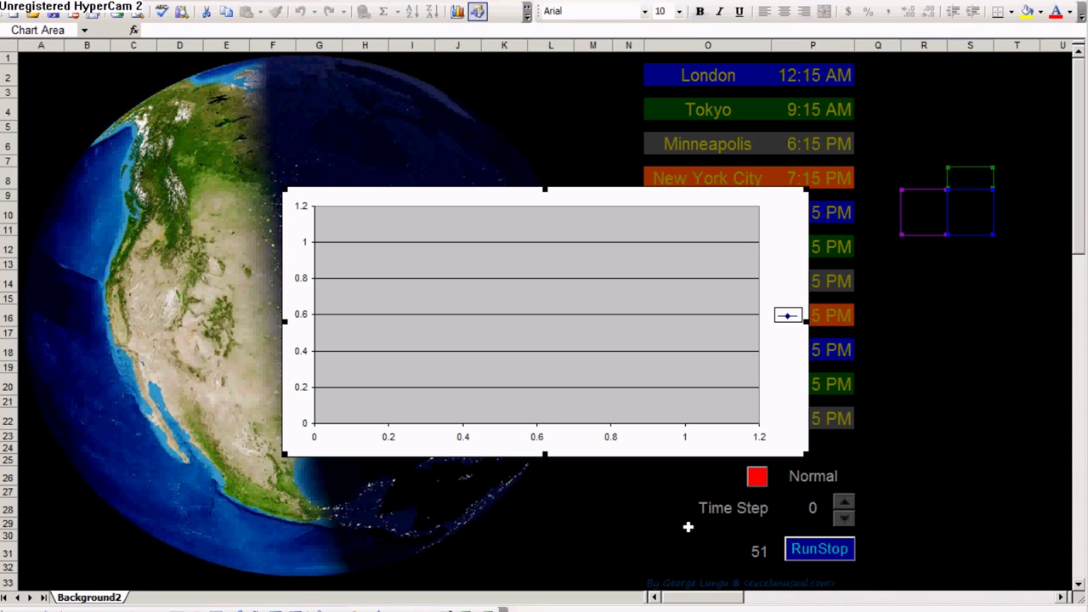
drag(773, 201, 1000, 270)
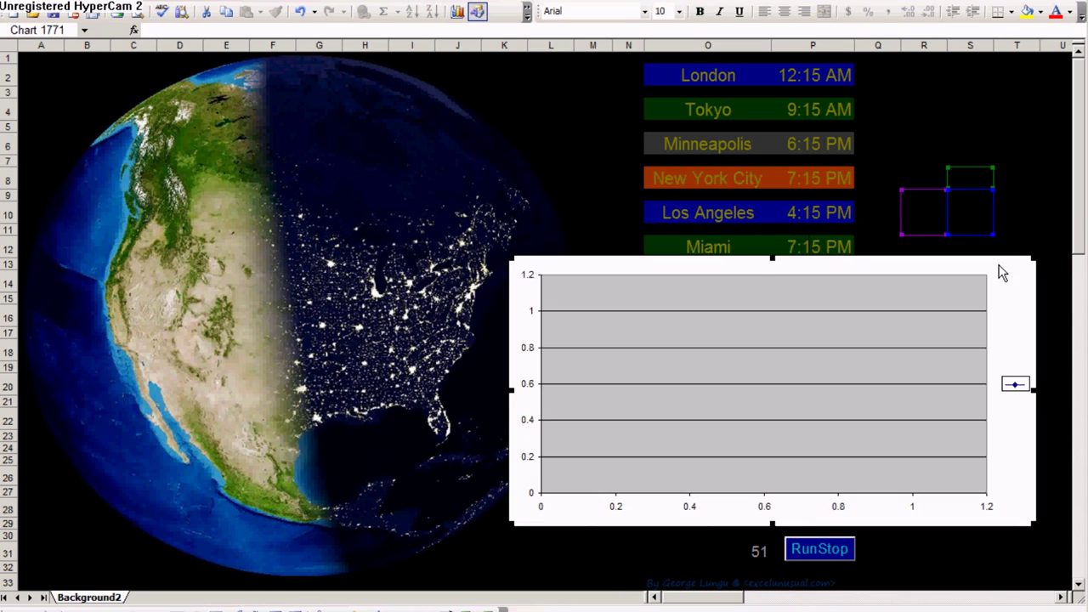
- Fill the chart's plot area olive, widen it, and delete the legend
double_click(854, 366)
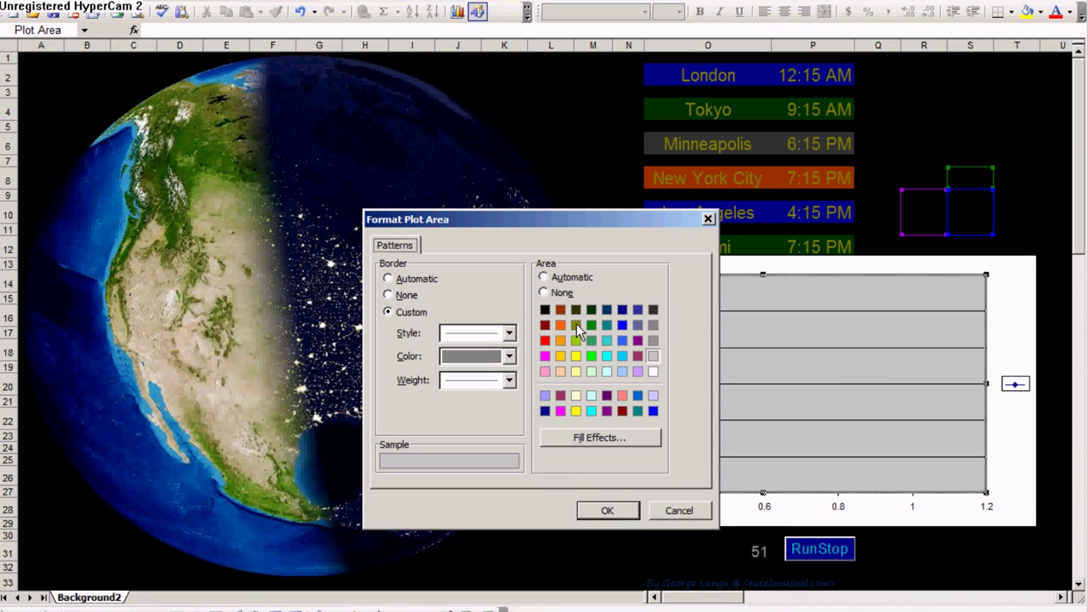
click(576, 323)
click(605, 510)
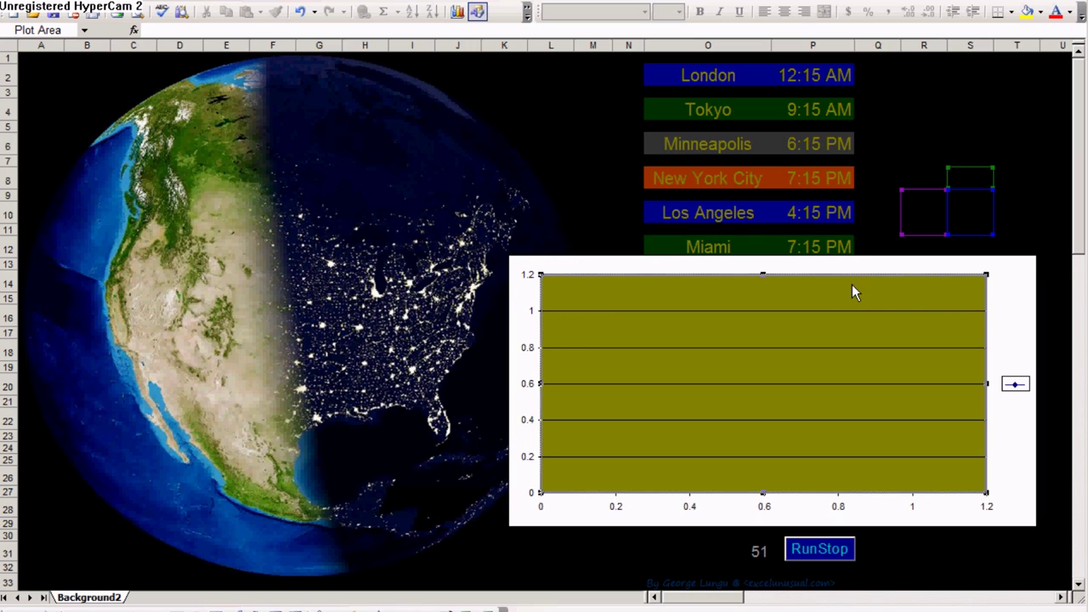
drag(985, 275, 1025, 267)
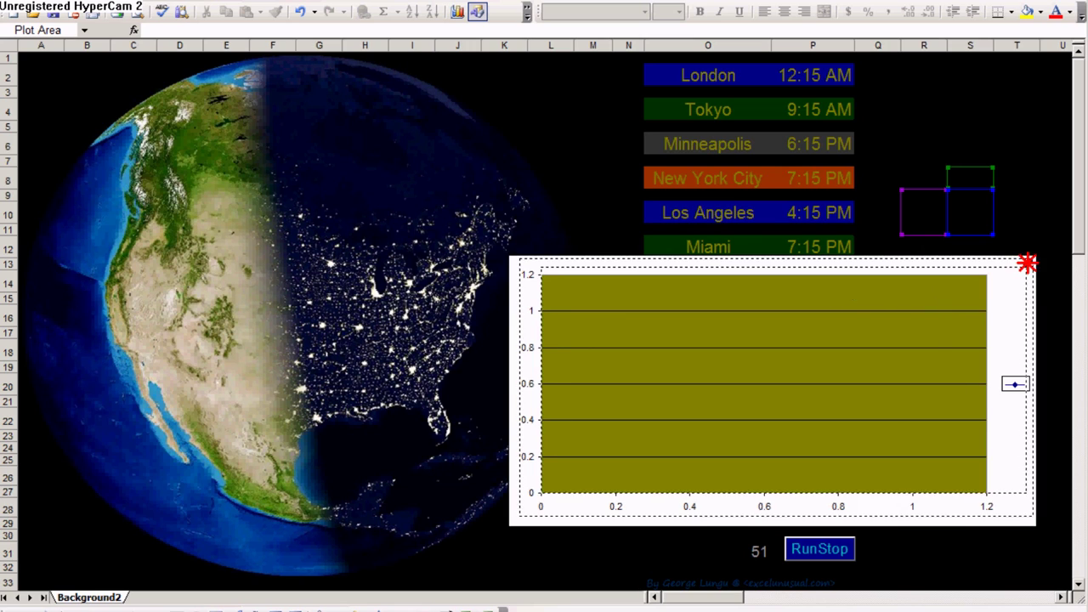
click(1013, 387)
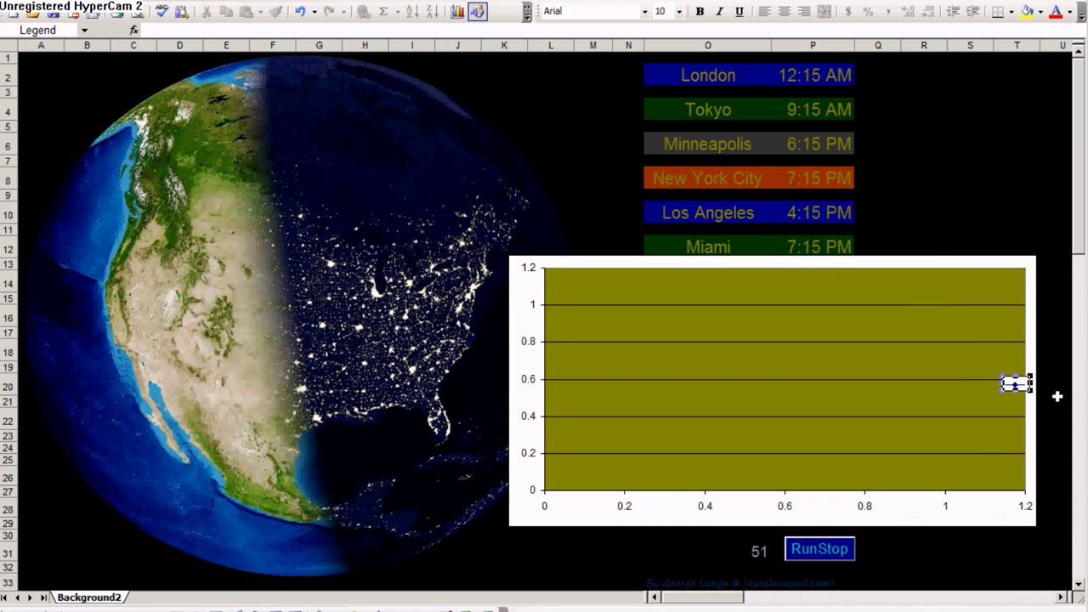
key(Delete)
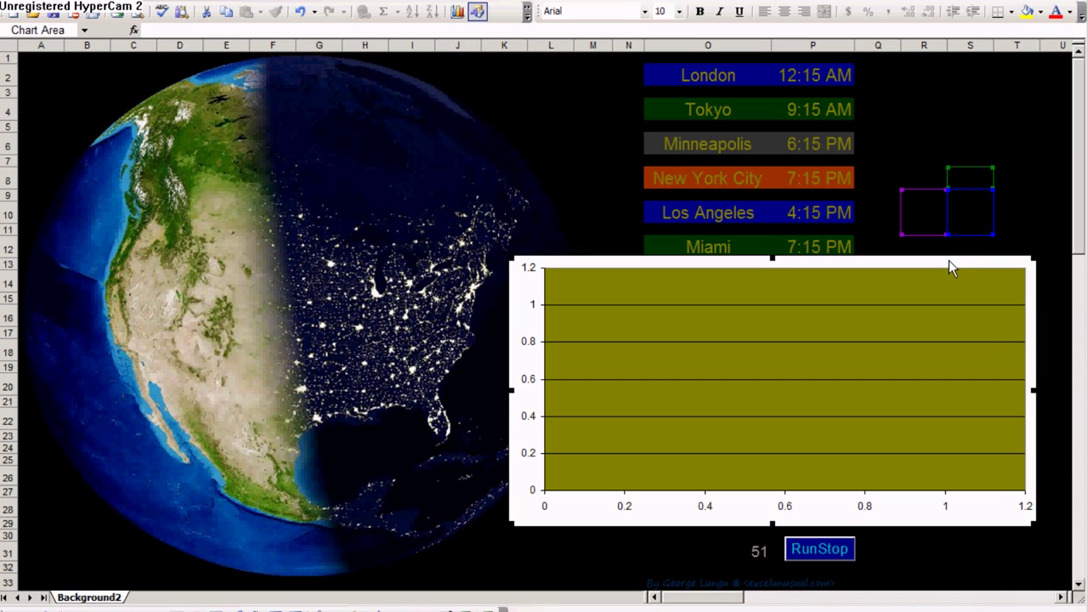
double_click(741, 321)
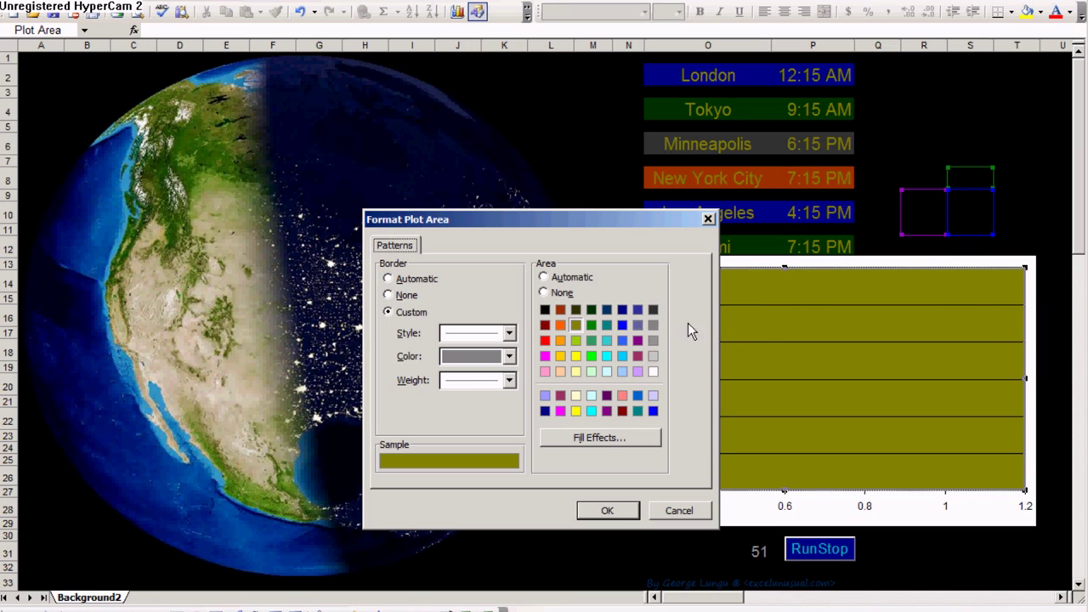
- Fill the new chart's plot area with the Harmonograph picture from the desktop
click(599, 443)
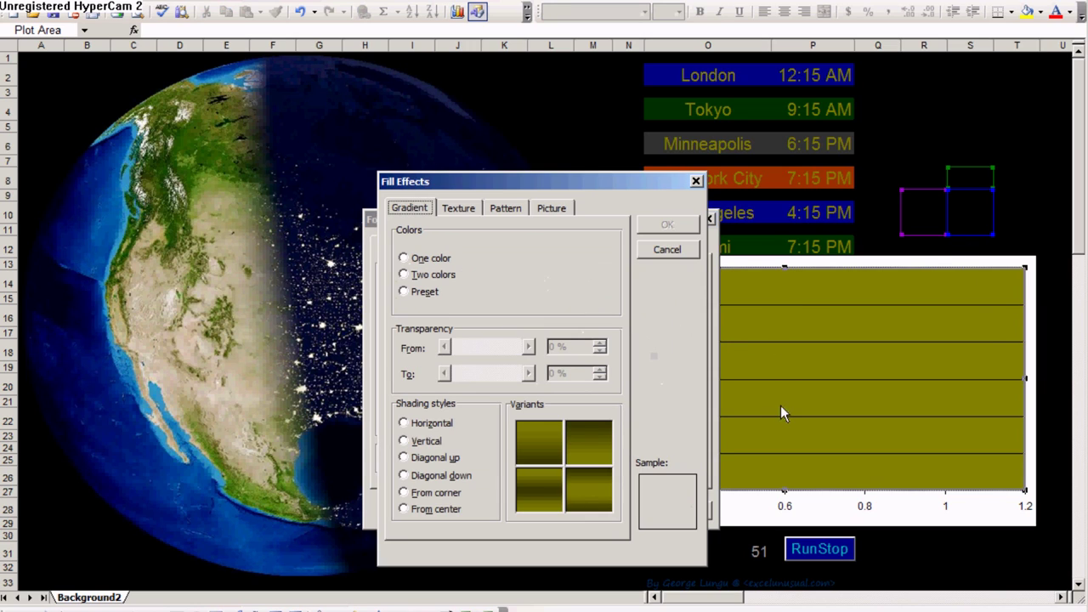
click(551, 208)
click(577, 432)
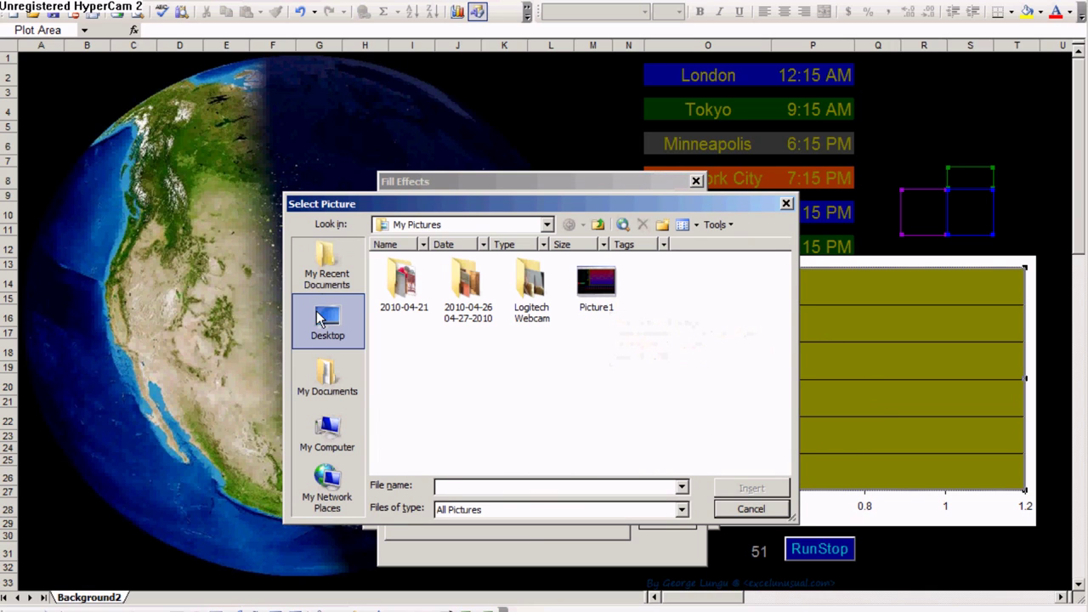
click(321, 316)
click(672, 440)
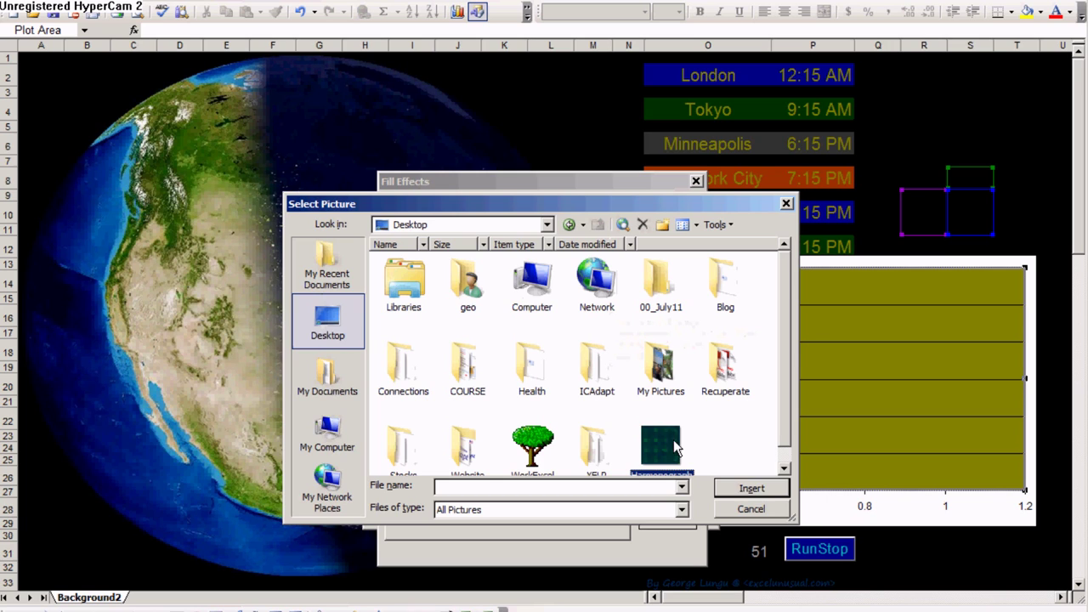
click(751, 489)
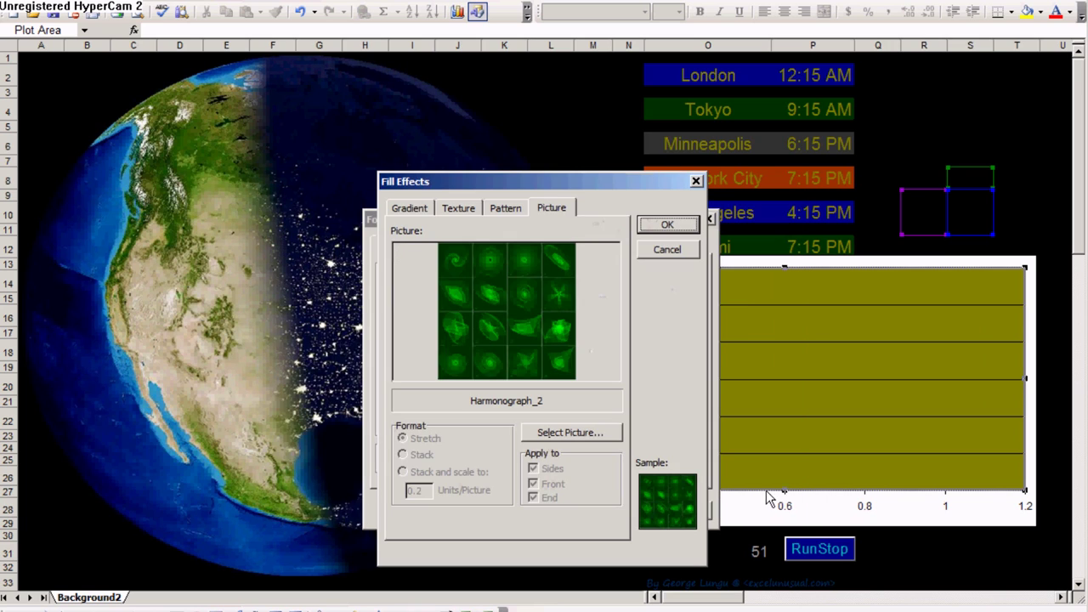
click(667, 228)
click(599, 508)
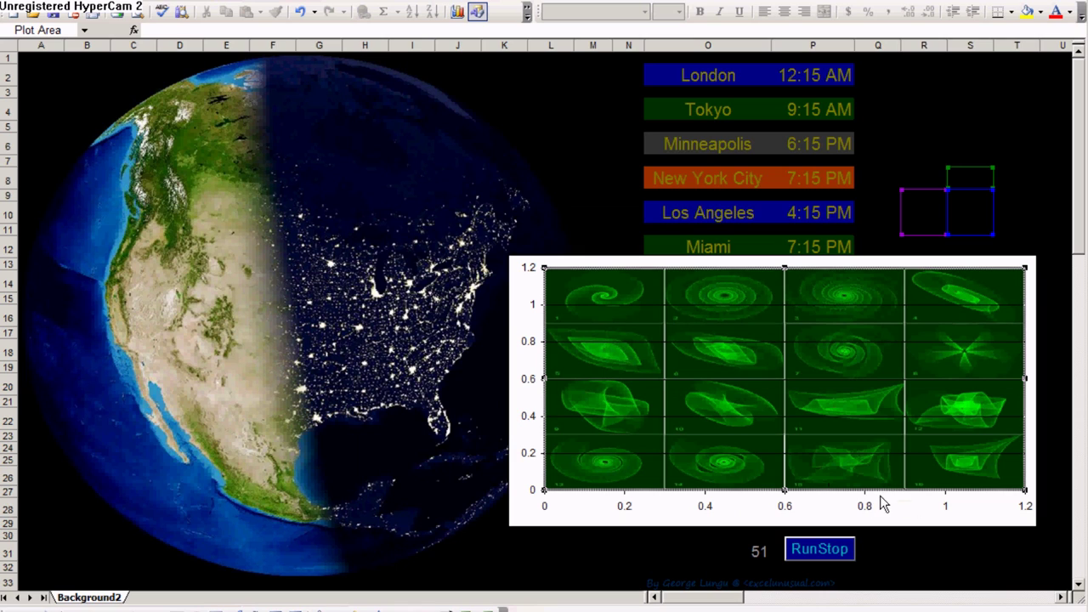
- Paste the green grid chart's formatting onto the main globe chart
click(633, 262)
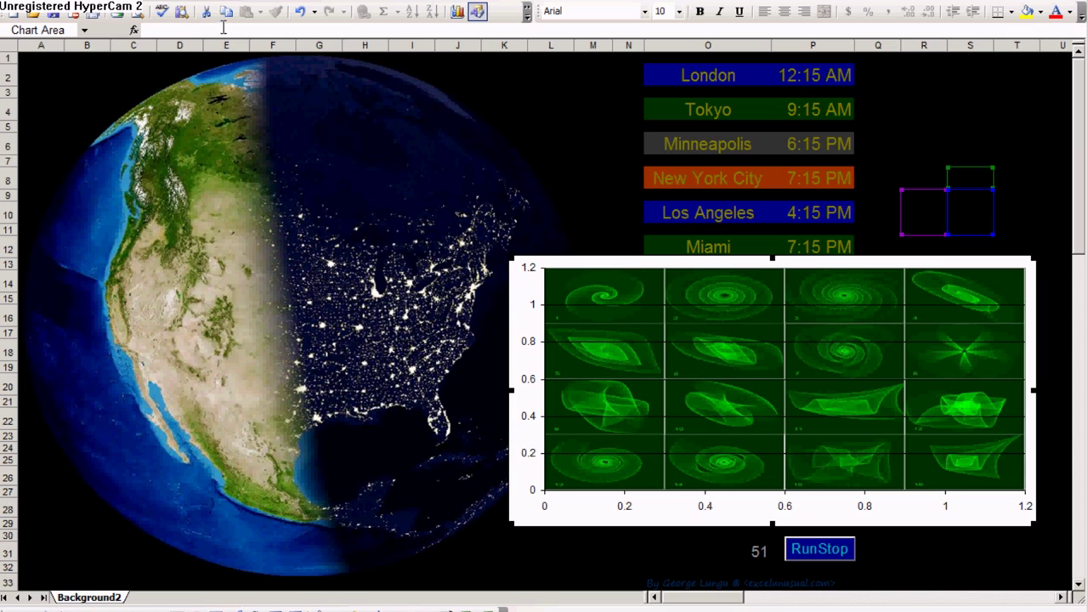
click(100, 61)
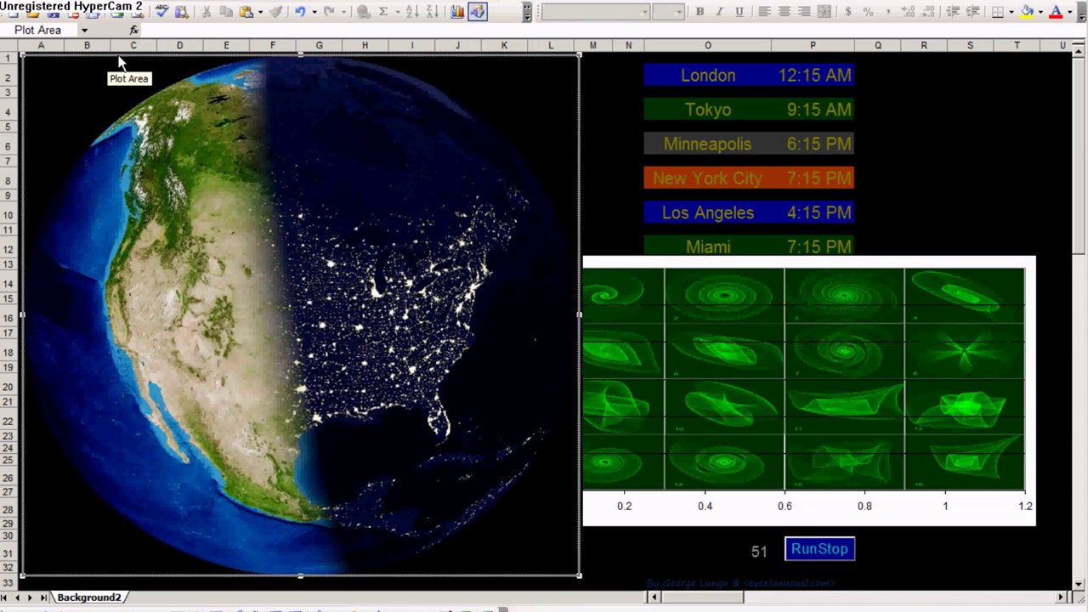
click(123, 53)
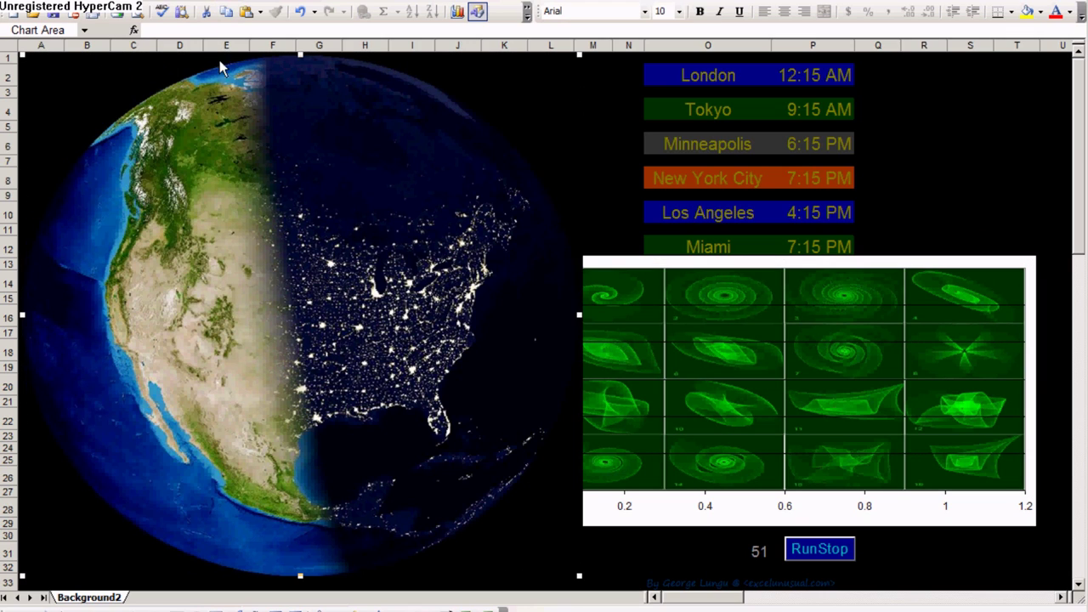
click(246, 12)
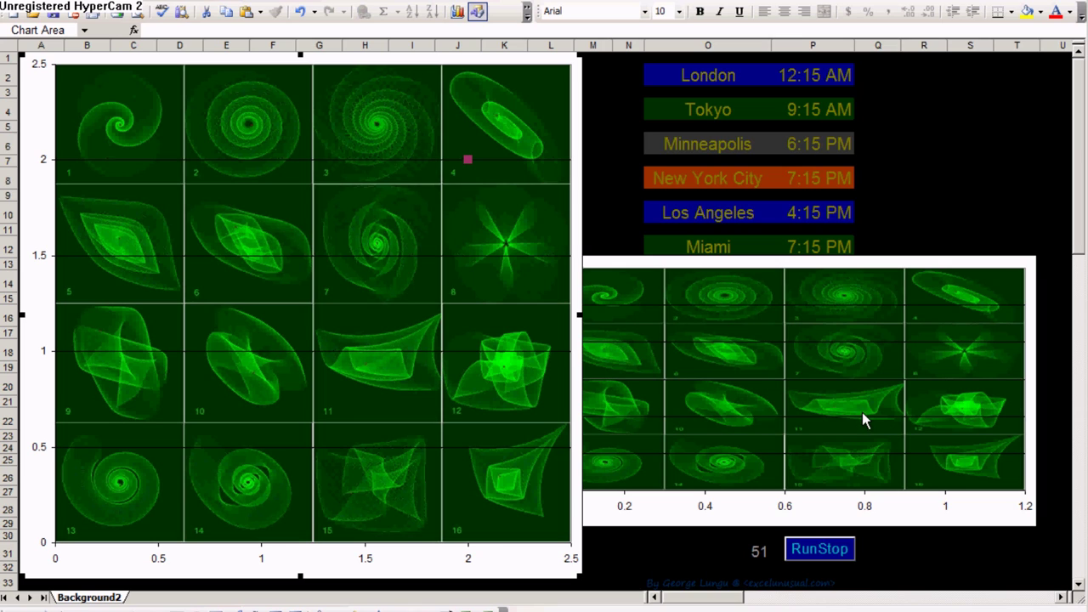
click(856, 460)
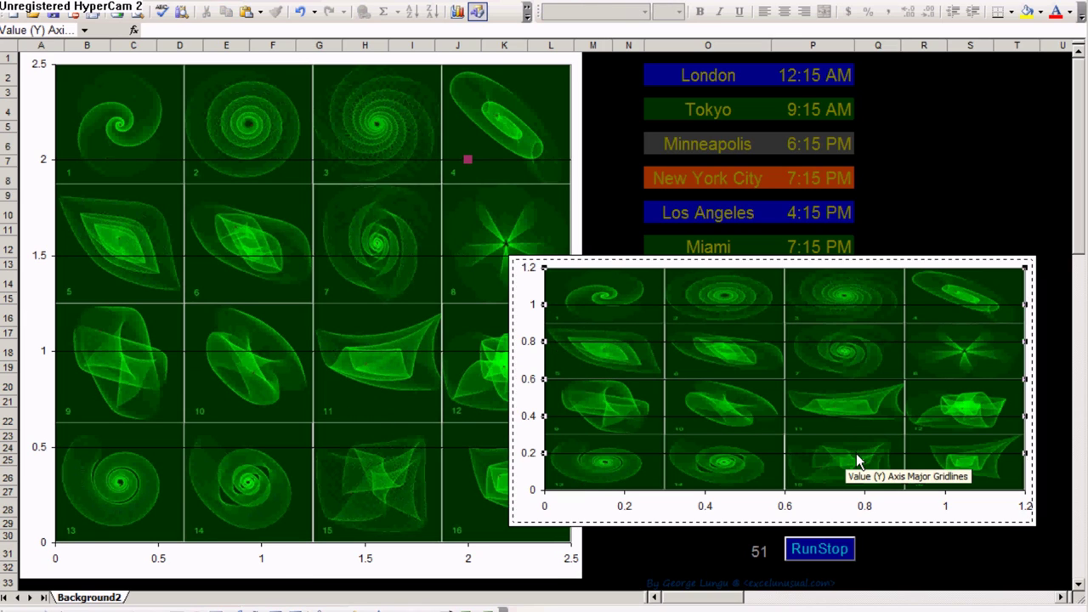
- Delete the small chart's horizontal and vertical axes
click(751, 501)
key(Delete)
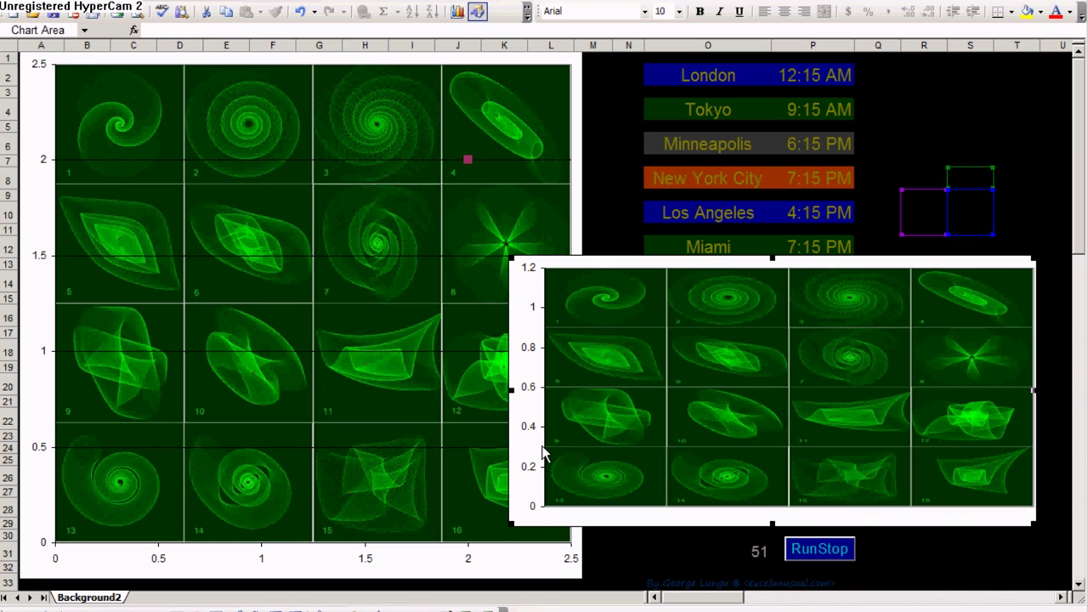
click(544, 452)
key(Delete)
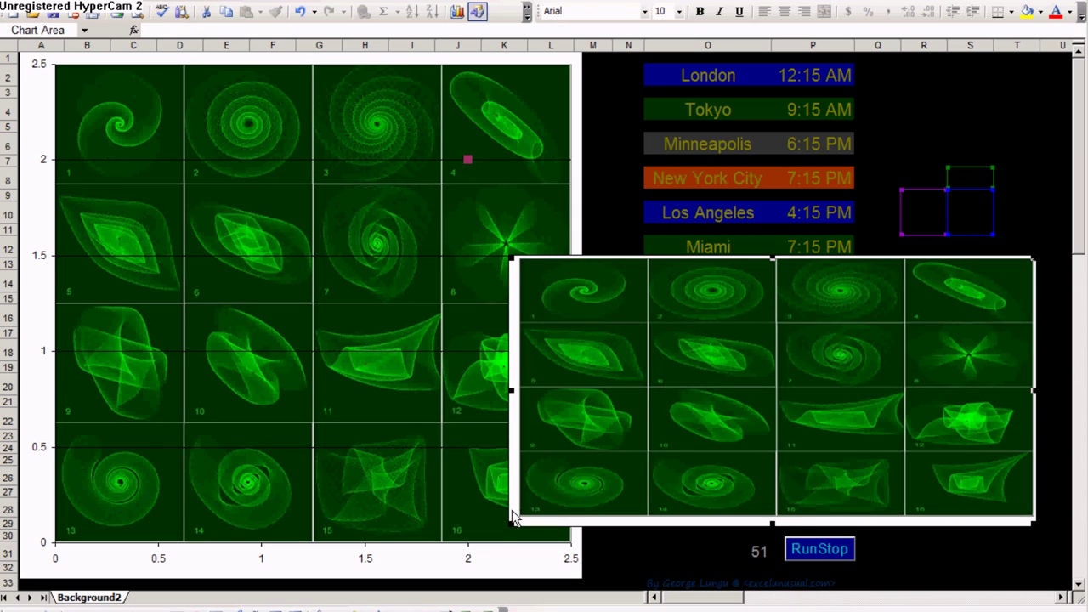
- Fill the small chart's chart area yellow
double_click(513, 515)
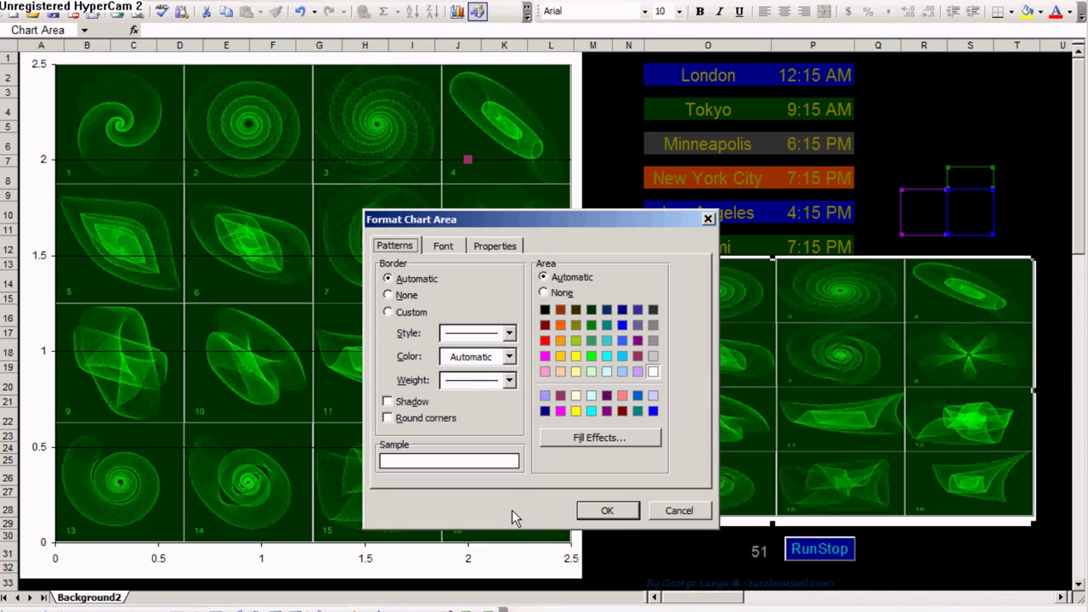
click(575, 356)
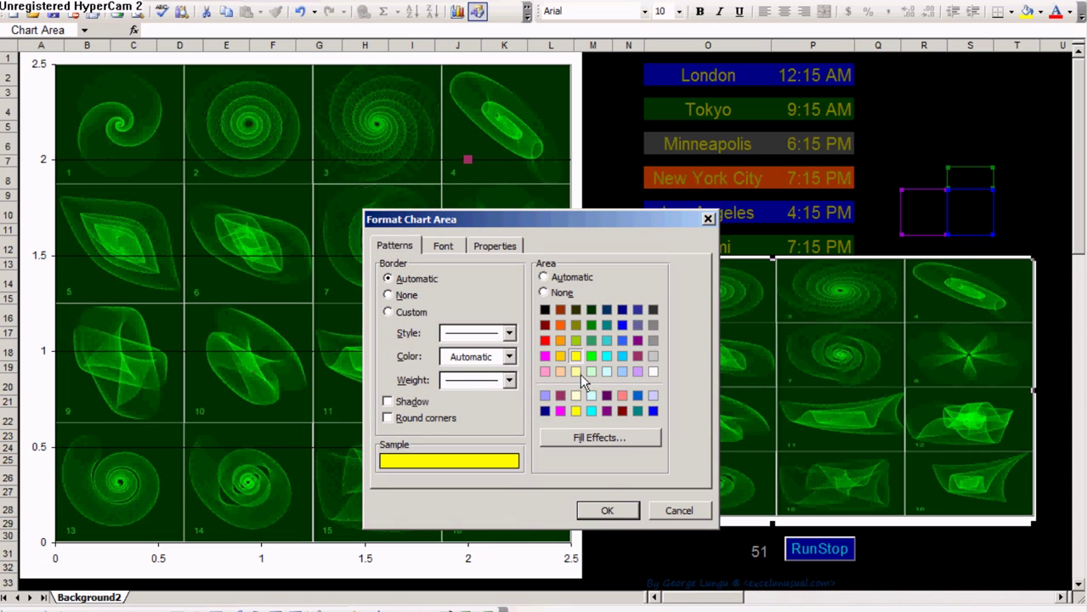
click(610, 510)
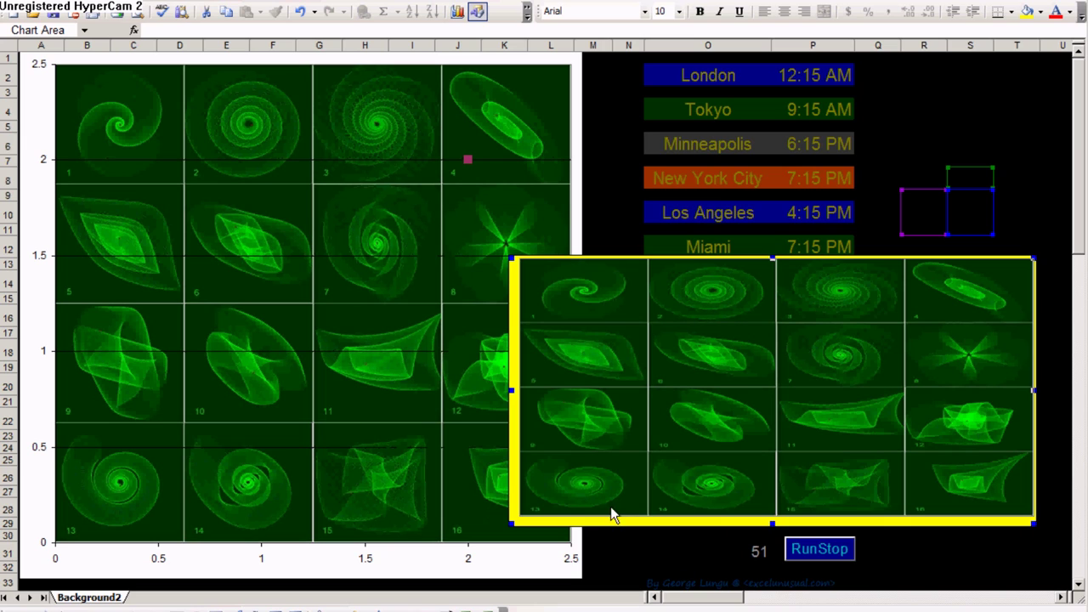
click(909, 382)
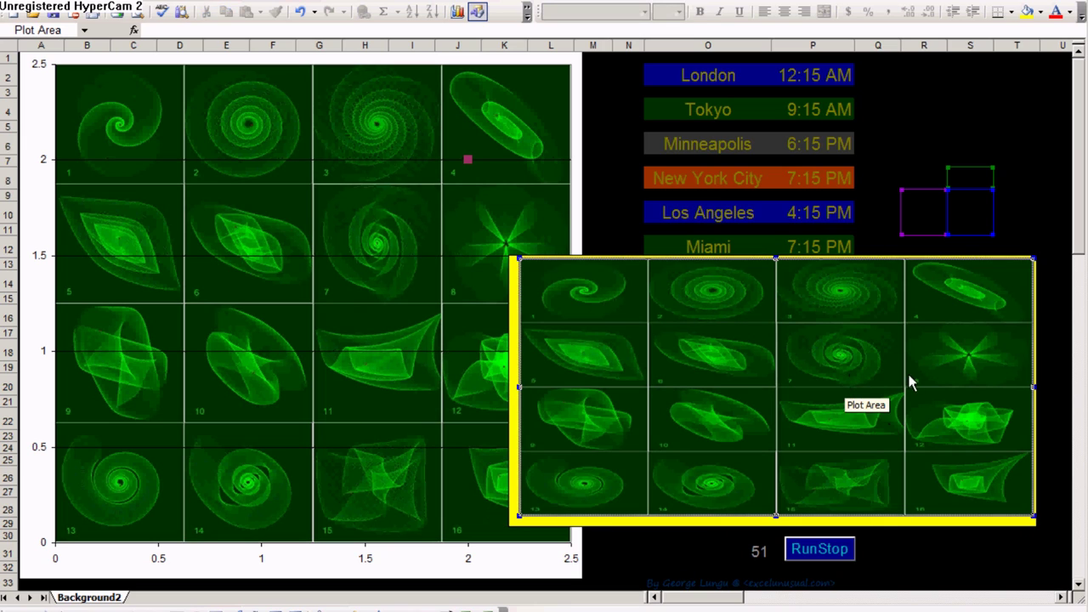
- Copy the small chart, paste its formatting onto the main chart, and drag it aside
click(866, 257)
click(226, 13)
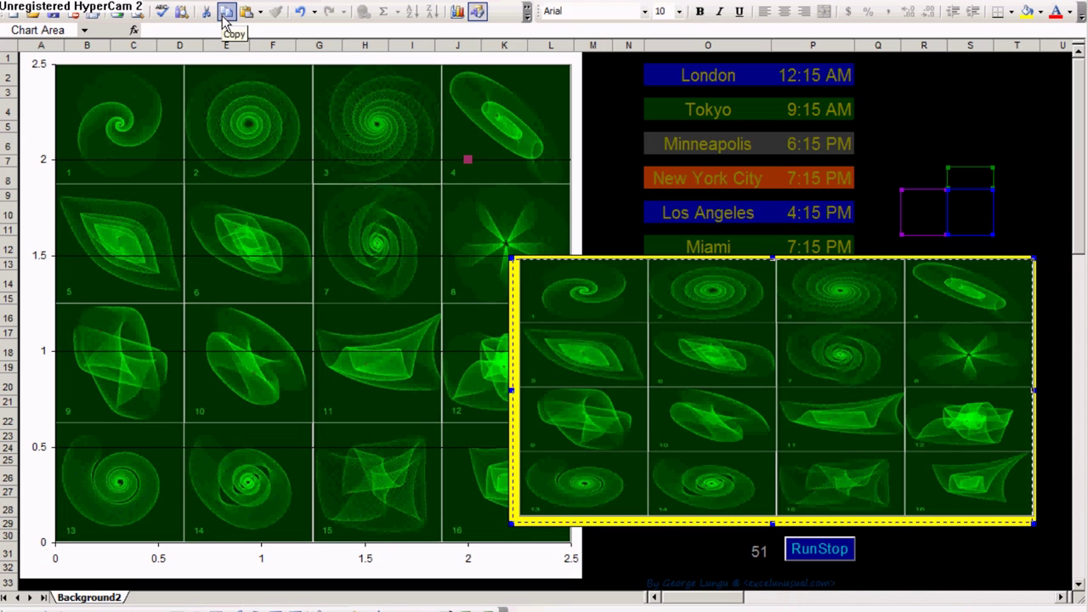
click(217, 61)
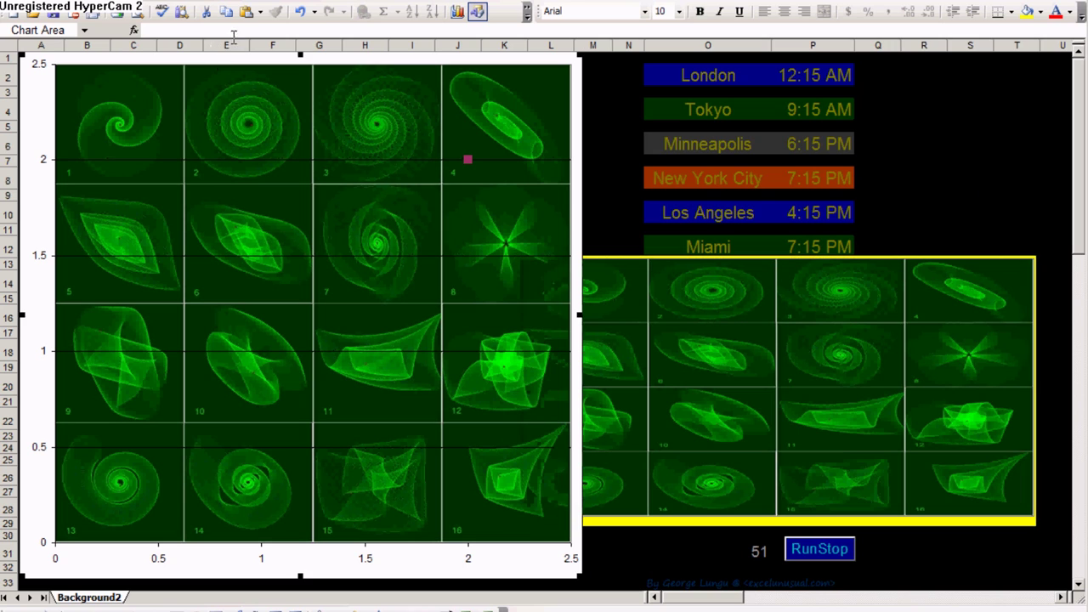
click(246, 12)
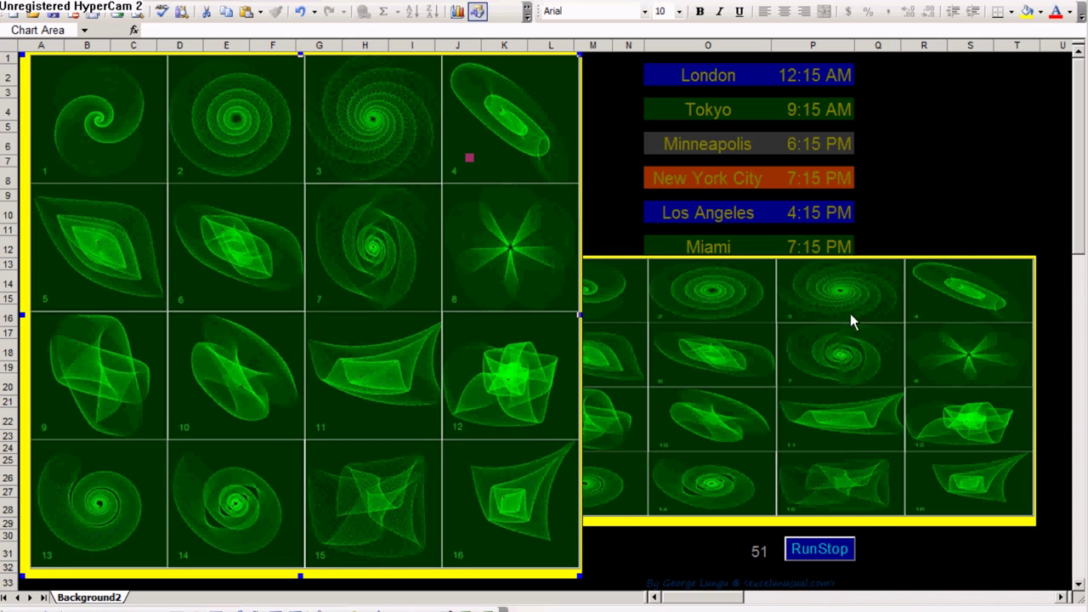
drag(840, 262, 926, 259)
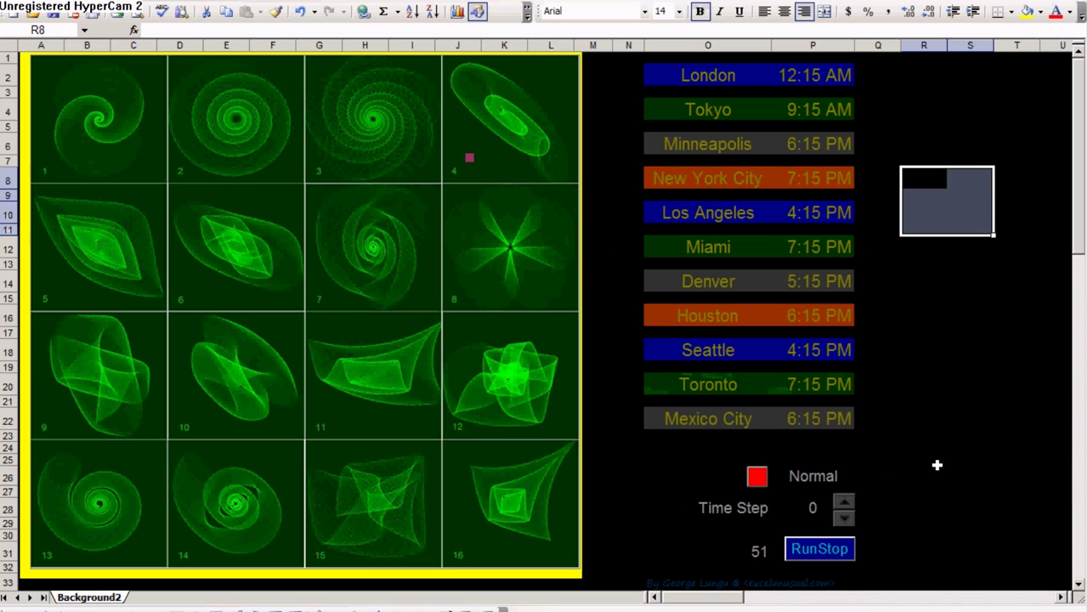
- Deselect the charts by clicking an empty cell, then grab the horizontal scrollbar
click(937, 465)
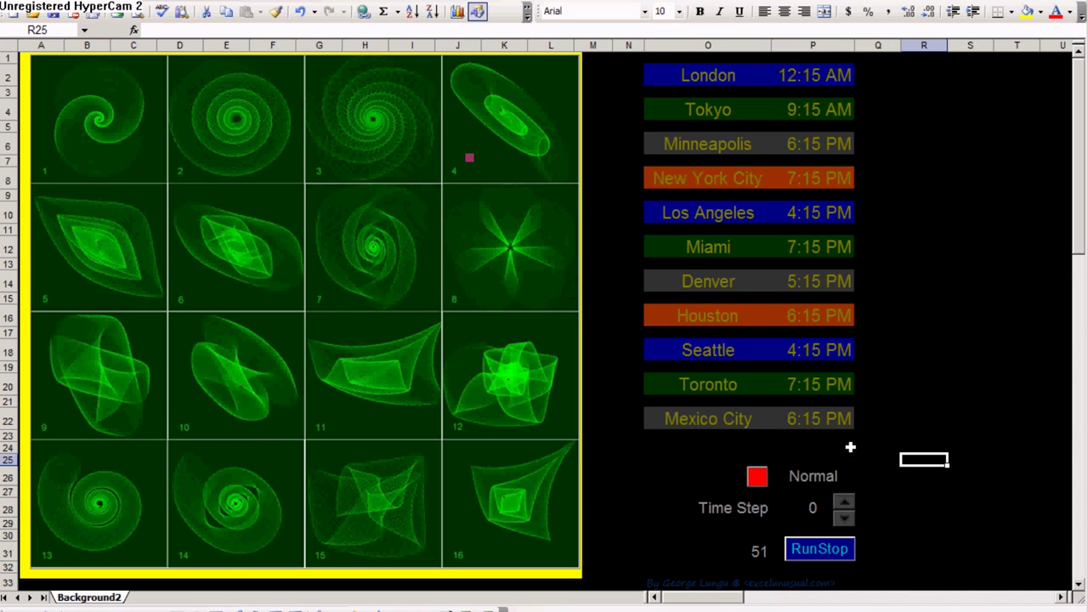
click(712, 596)
- Scroll right to columns BA–BW and browse up and down the globe picture charts
drag(712, 596, 905, 603)
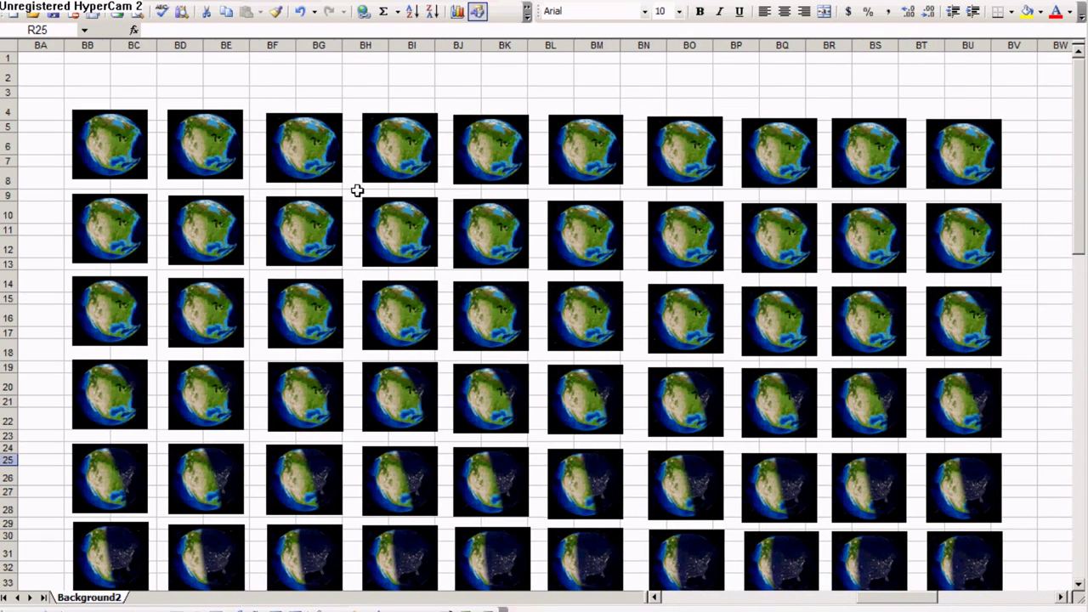
scroll(251, 135, down, 3)
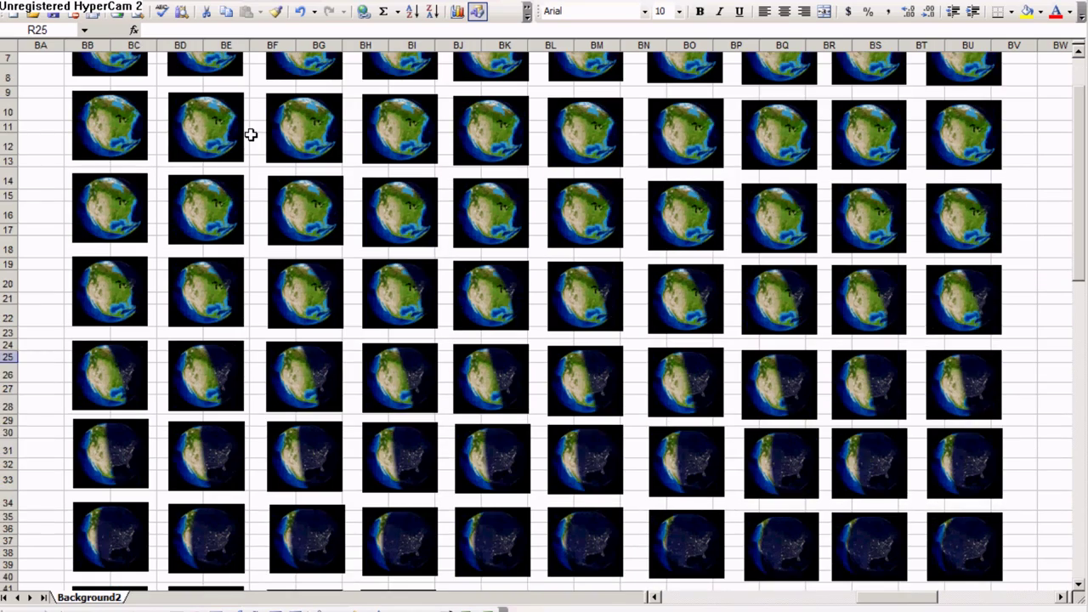
scroll(251, 134, down, 3)
scroll(250, 134, down, 3)
scroll(251, 134, down, 2)
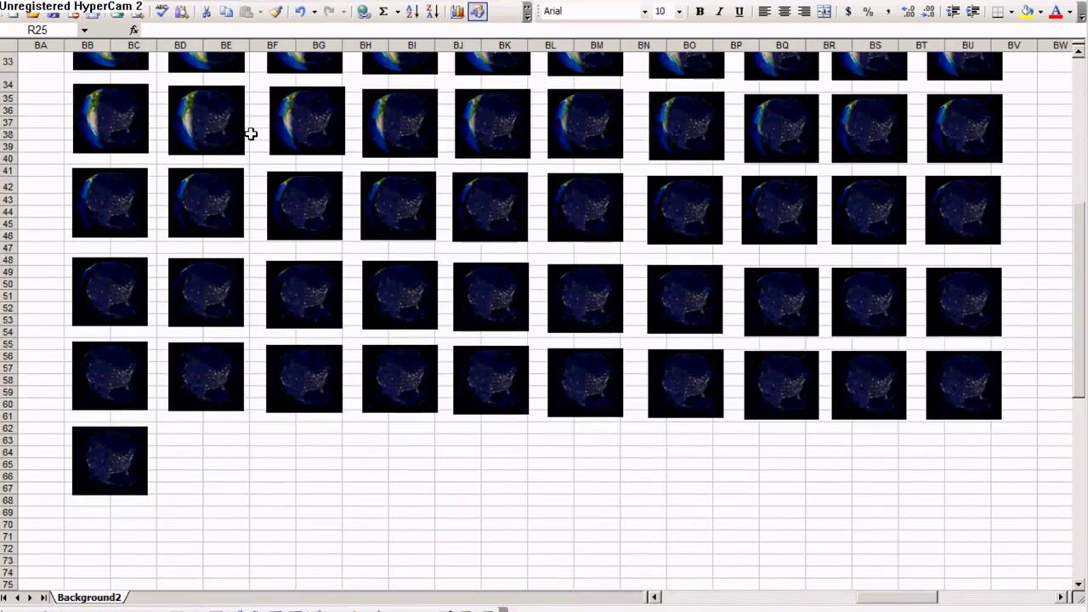
scroll(251, 134, up, 4)
scroll(251, 134, up, 4)
scroll(251, 135, up, 3)
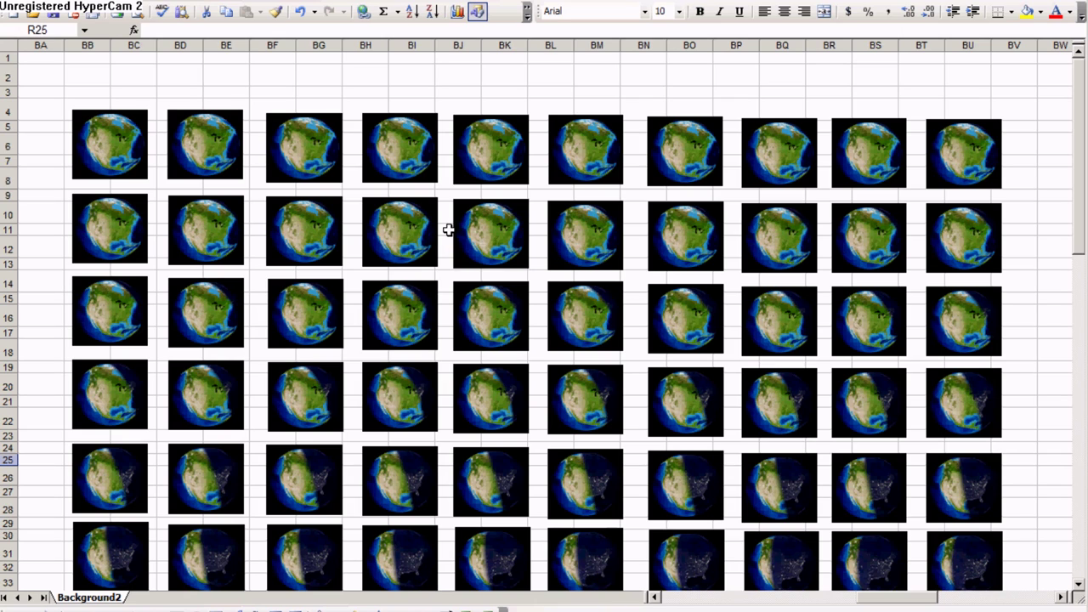
- Browse the day-to-night frames again, then scroll back left to the main chart
click(444, 229)
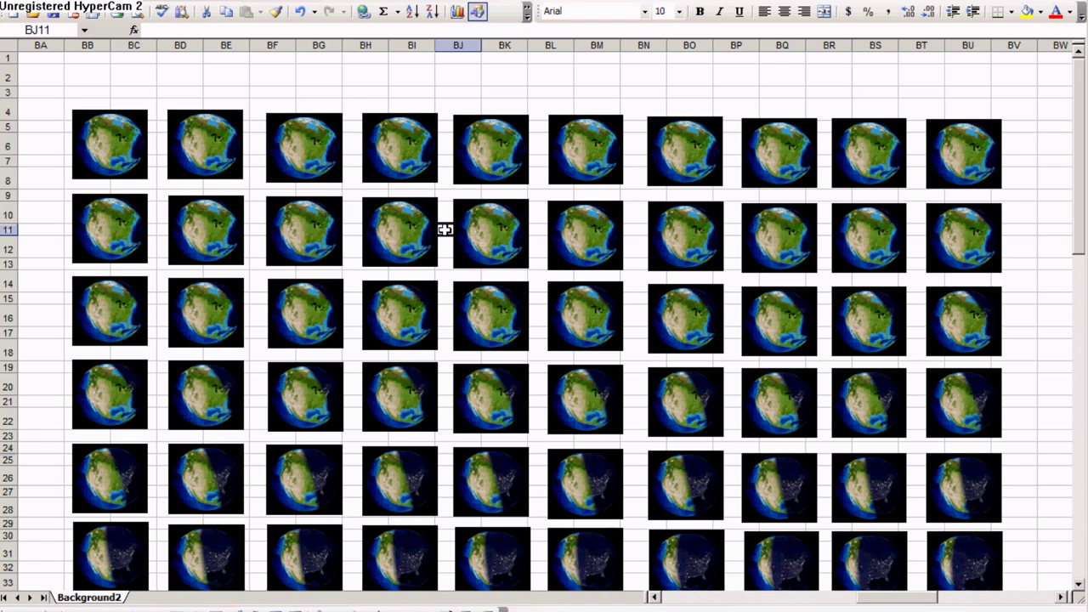
scroll(445, 229, down, 1)
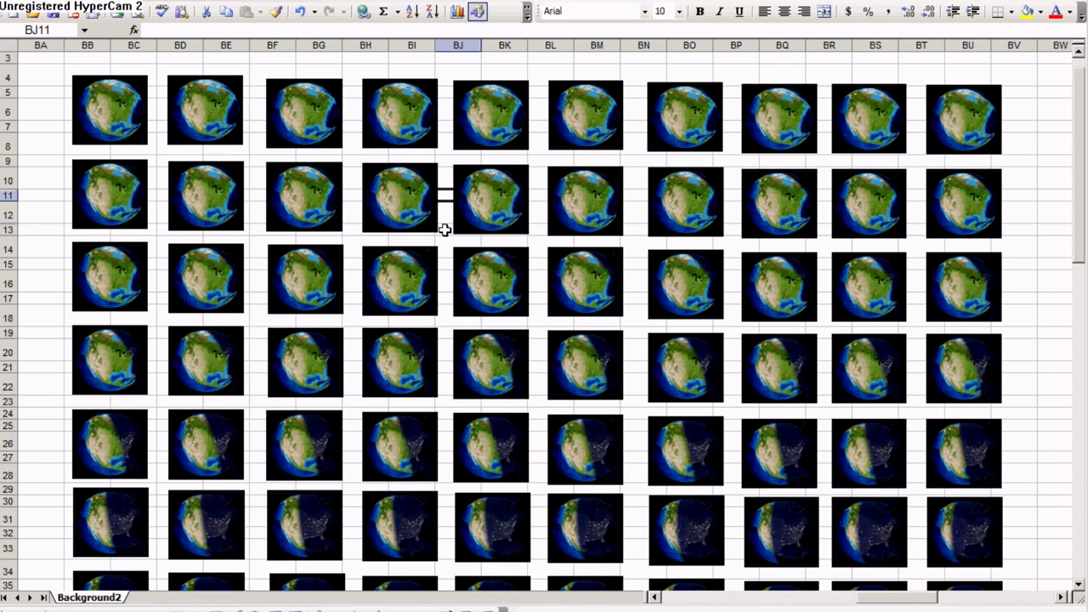
scroll(444, 229, down, 4)
scroll(445, 228, down, 4)
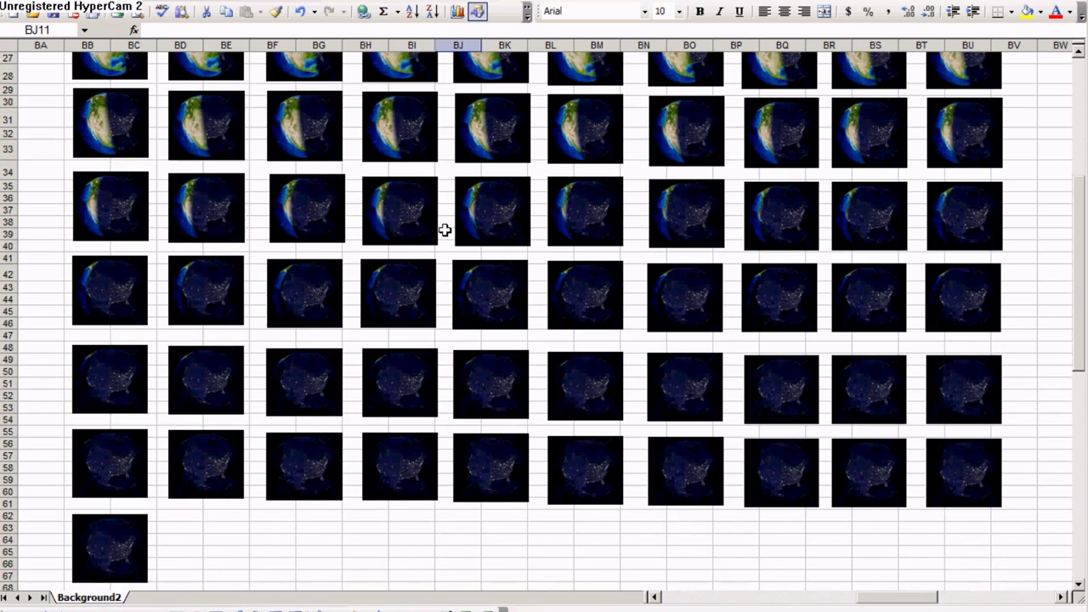
scroll(445, 229, down, 1)
scroll(445, 228, up, 3)
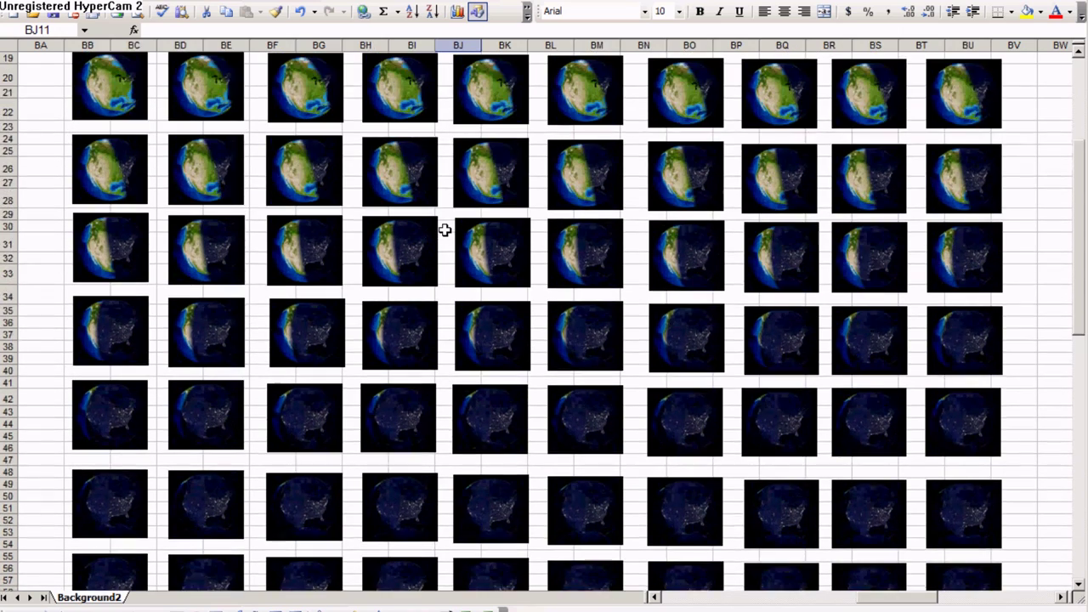
scroll(444, 228, up, 5)
scroll(444, 227, up, 1)
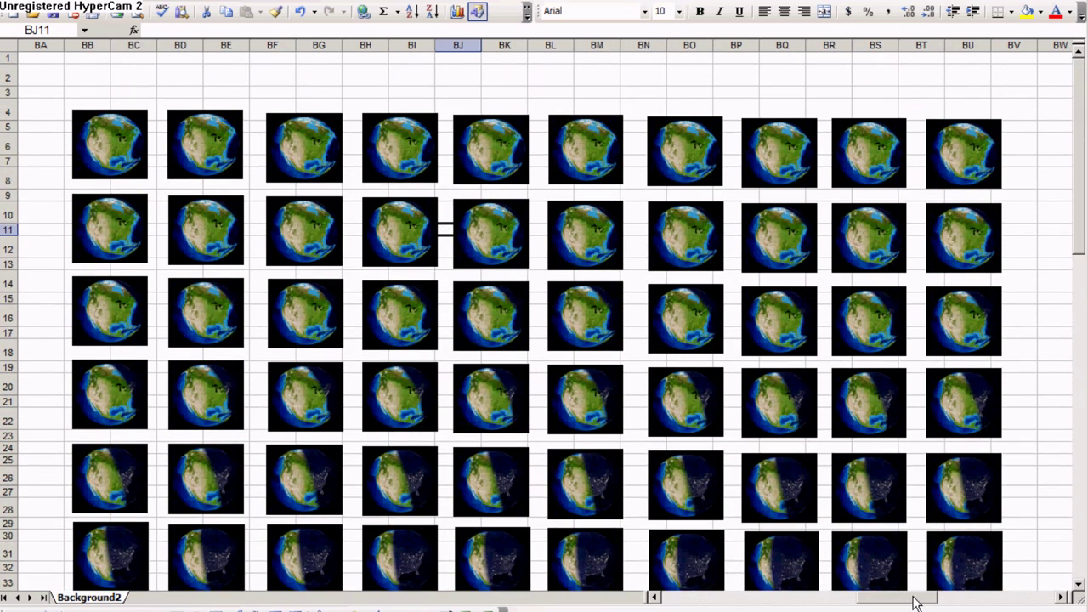
drag(913, 600, 727, 595)
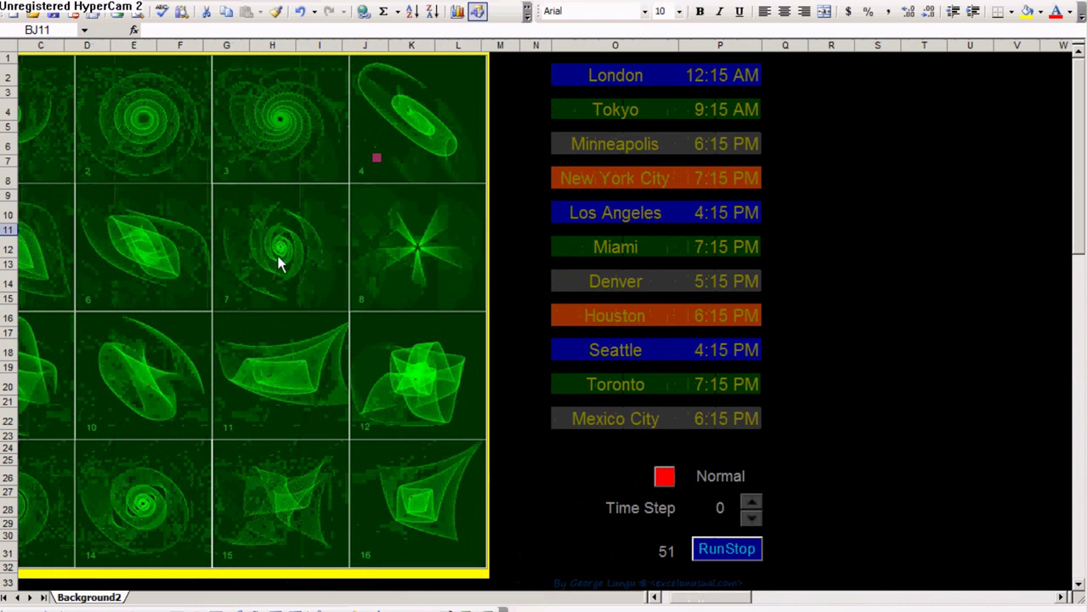
- Start the RunStop animation, then stop it at frame 88 with North America at night
drag(723, 598, 680, 598)
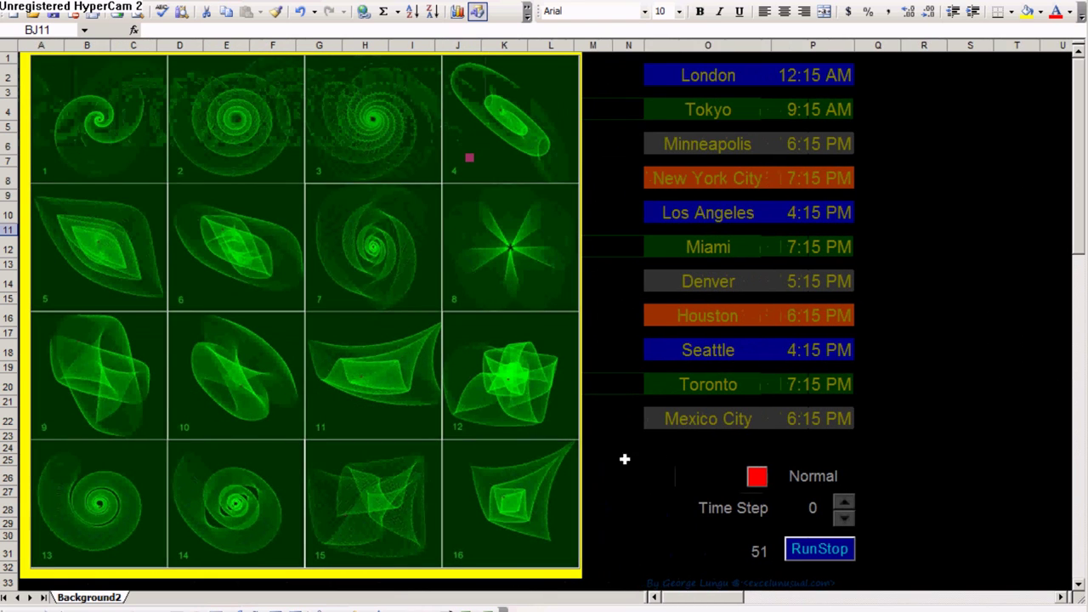
click(943, 521)
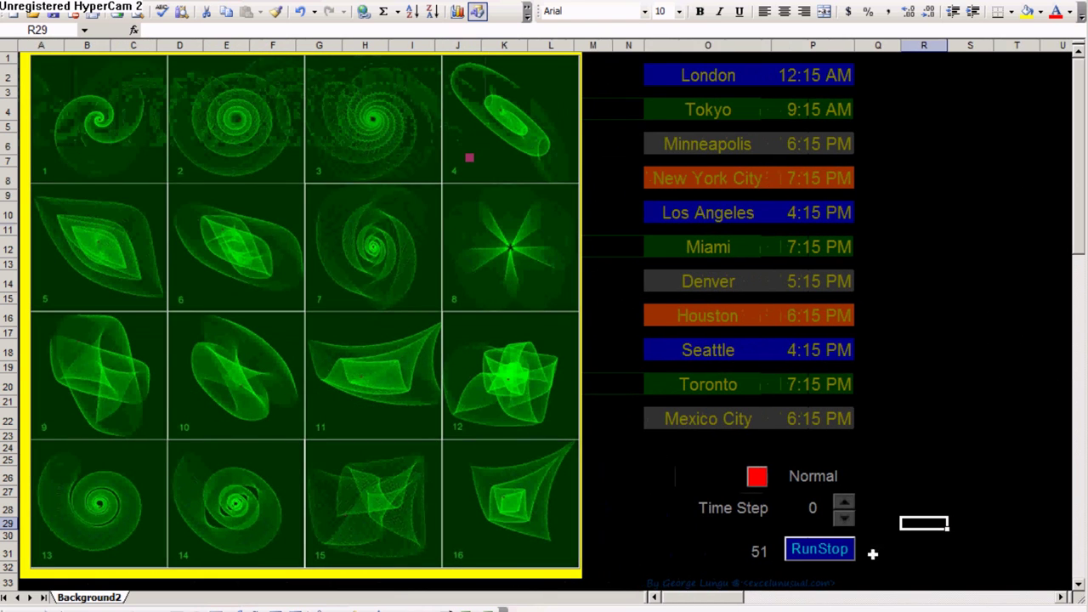
click(820, 560)
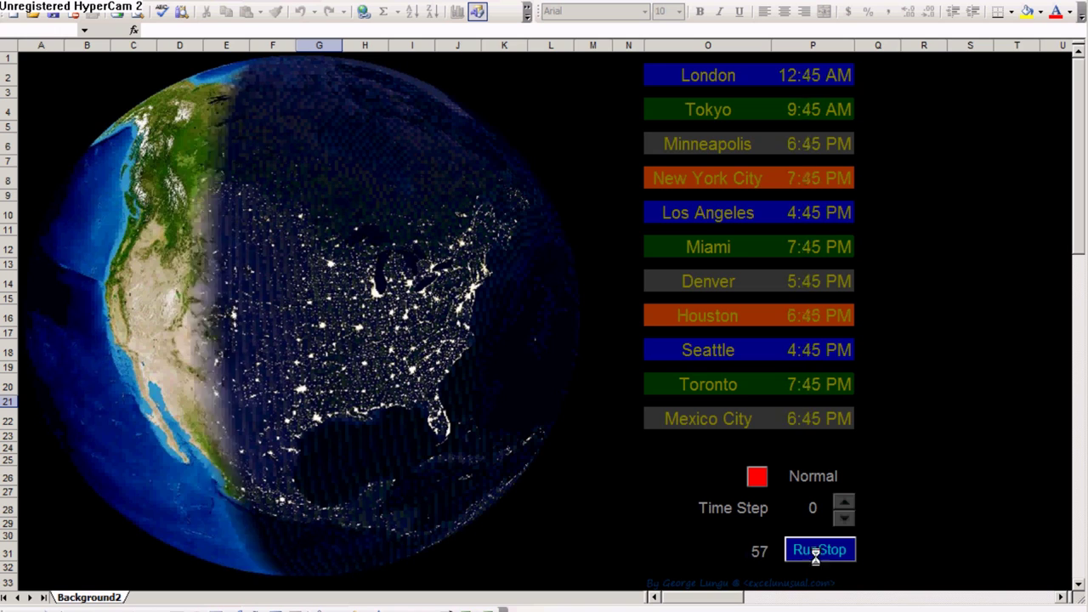
click(818, 554)
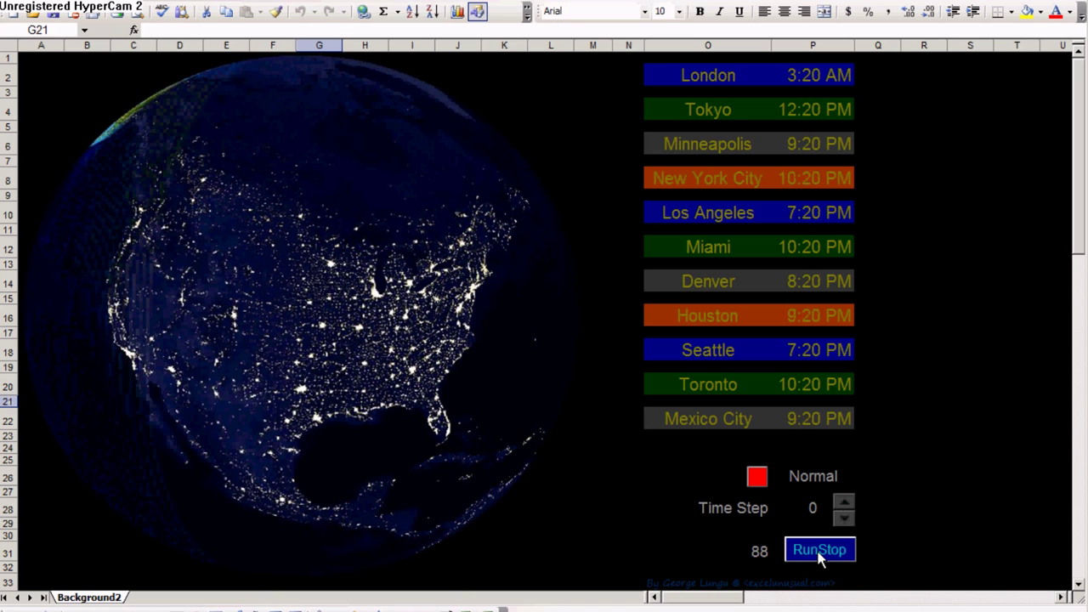
click(943, 510)
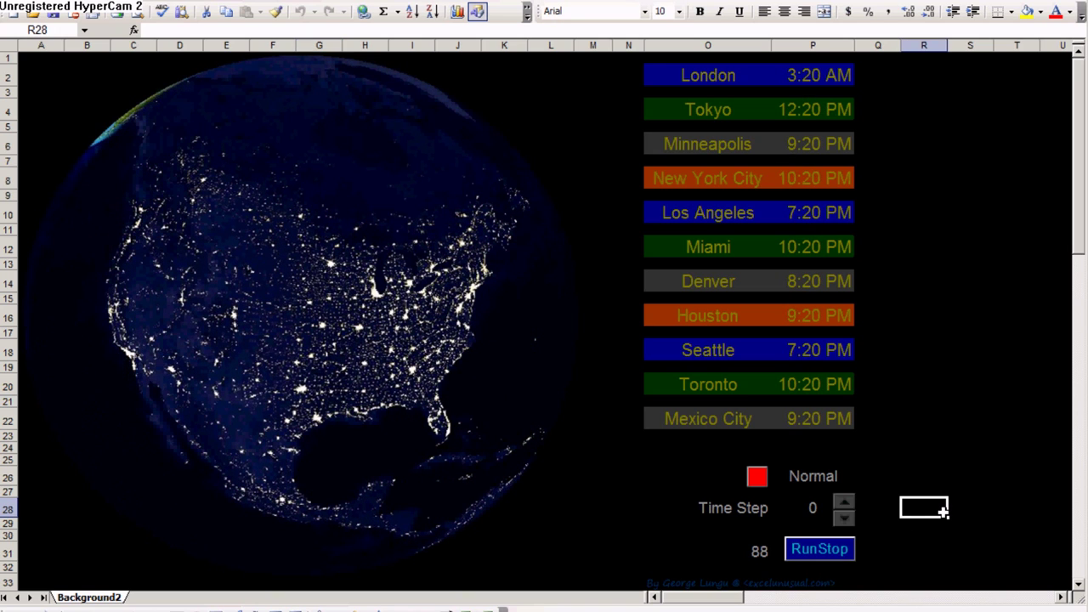